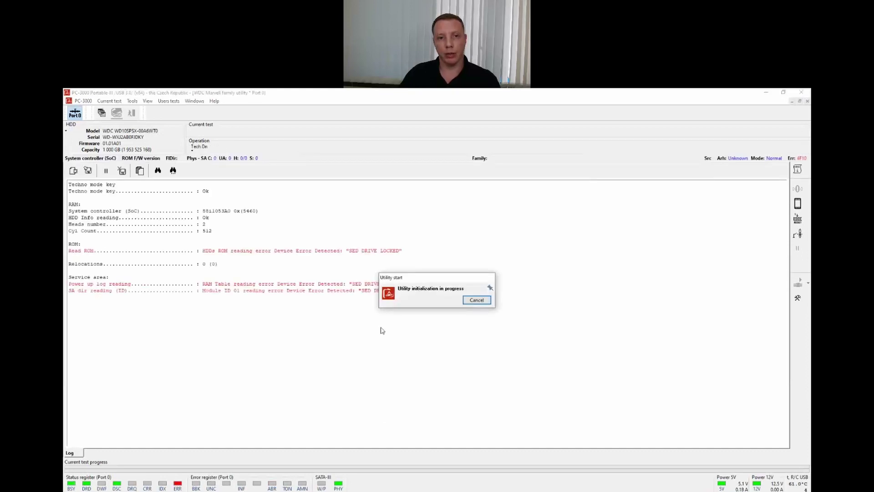
Step: Try to back up the locked drive's ROM into the selected Palmer profile
drag(344, 250, 403, 258)
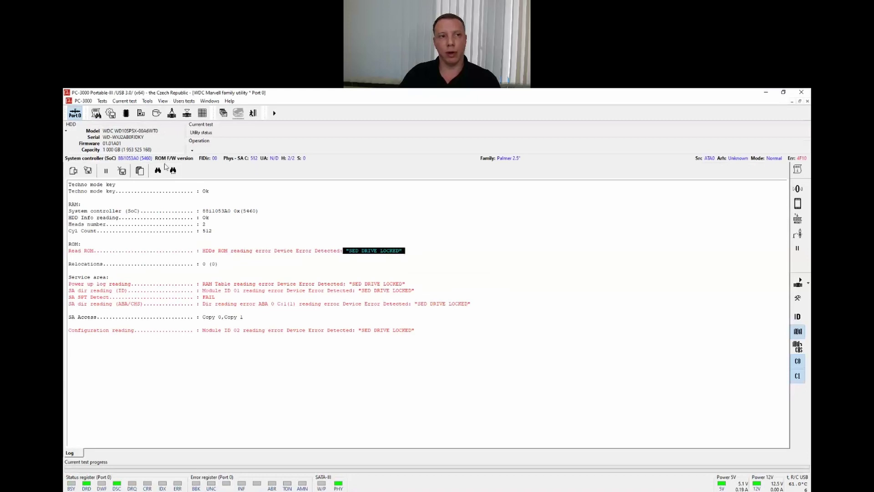
click(110, 113)
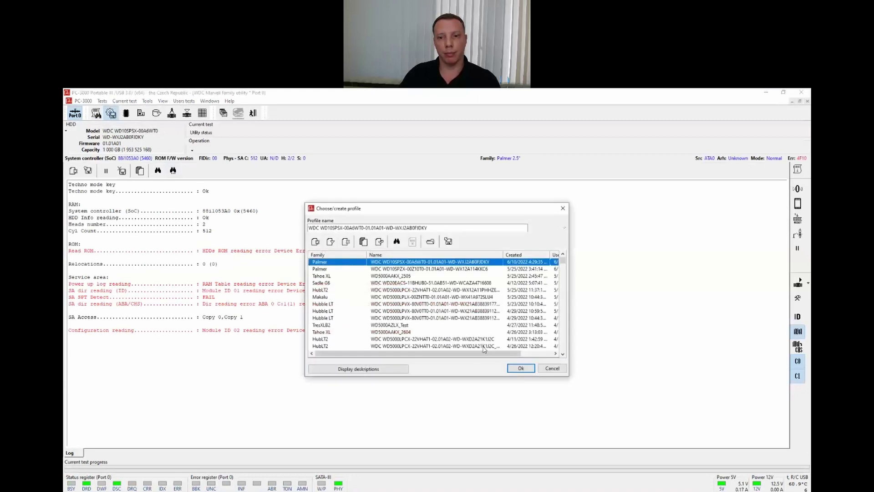
click(520, 368)
click(404, 269)
click(372, 270)
click(464, 325)
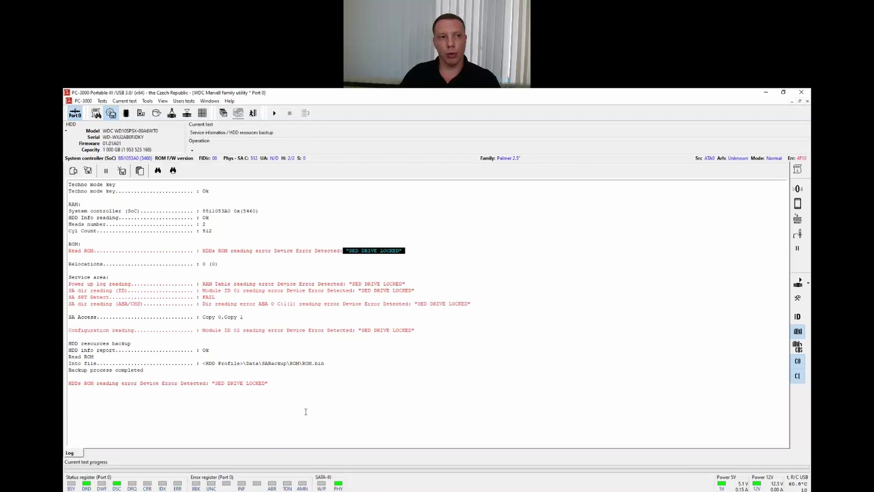
Step: Power off the drive, then switch to NeoProgrammer to detect the ROM chip and select IS25WP080
click(75, 114)
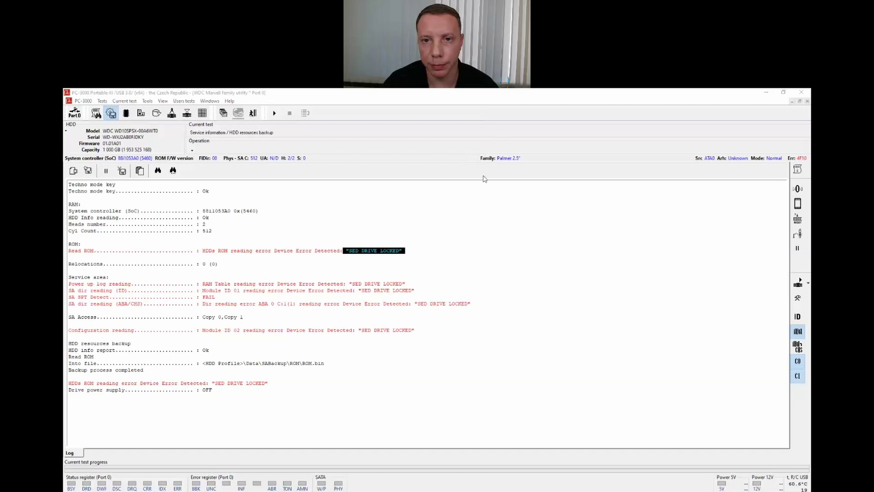
click(766, 94)
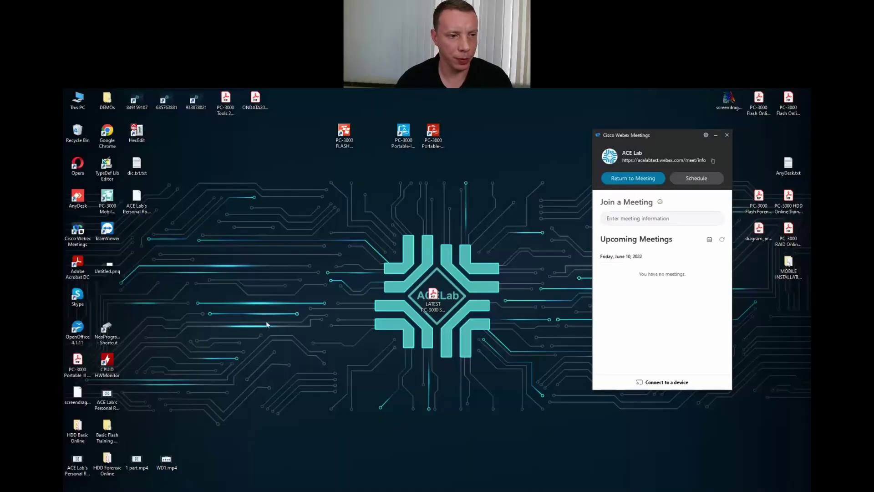
double_click(107, 333)
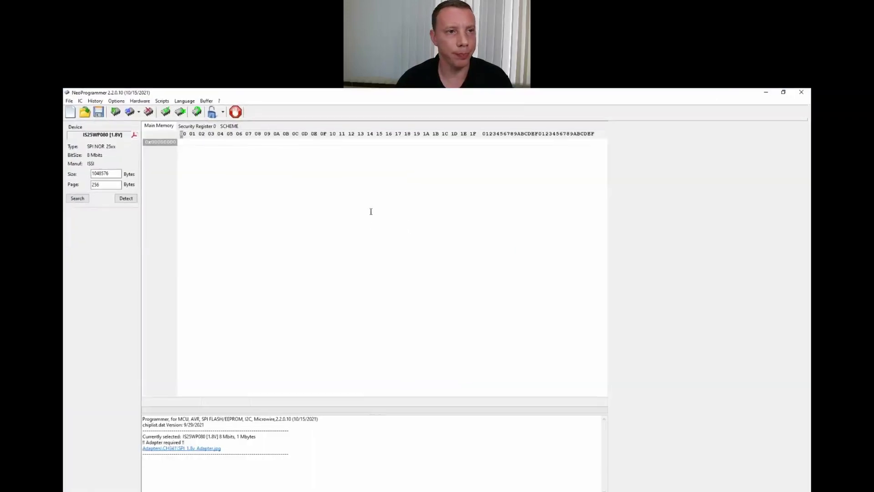
click(197, 112)
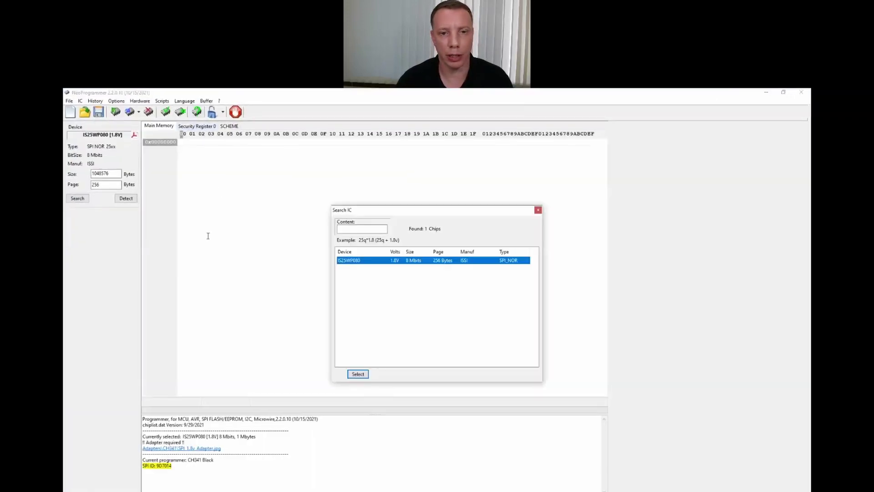
click(359, 375)
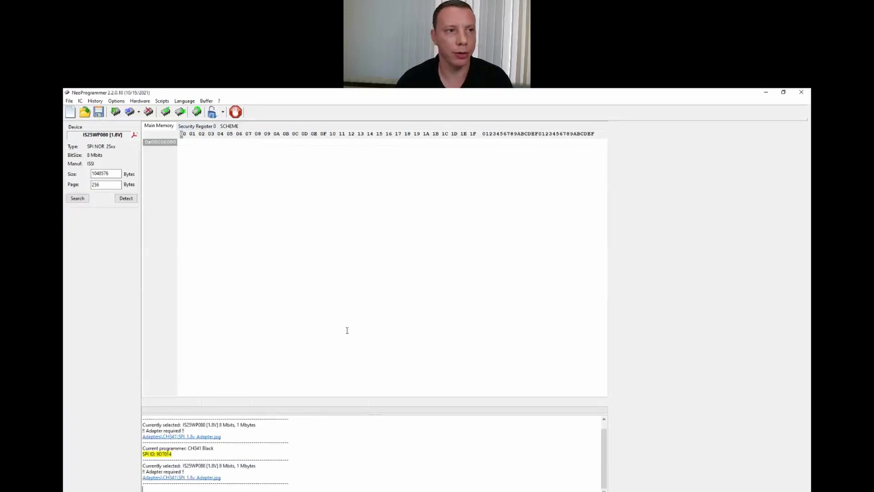
Step: Read the chip's main memory and save the dump to the Desktop as ROM_locked
click(116, 113)
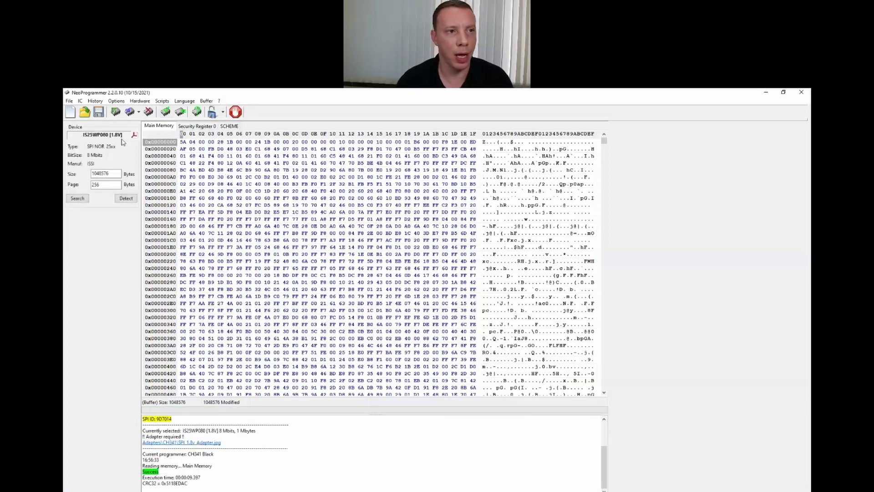
click(100, 114)
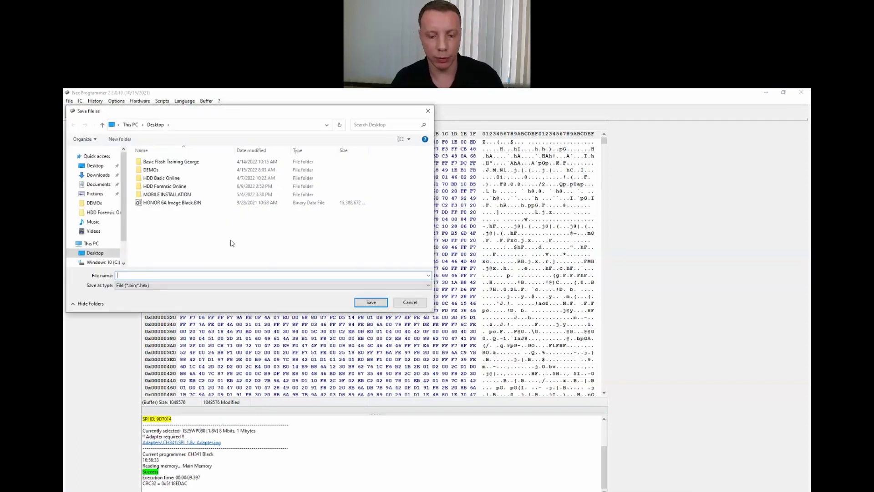
text(ROM_locked)
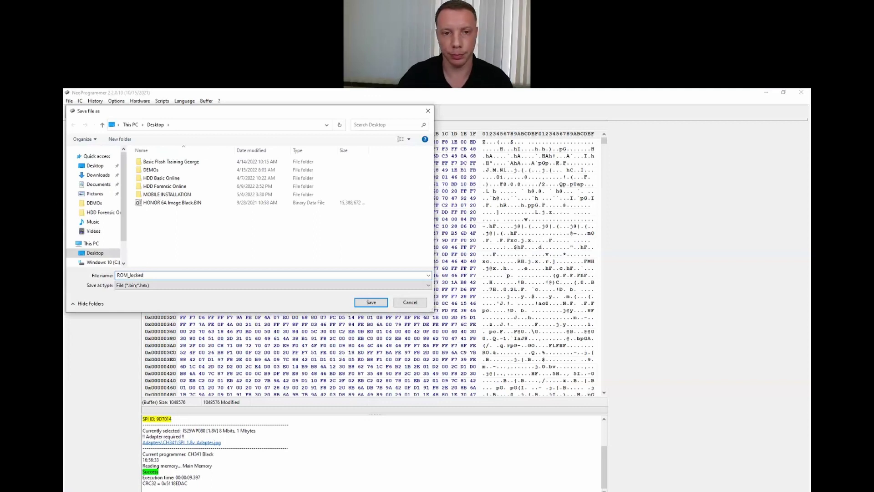
key(Return)
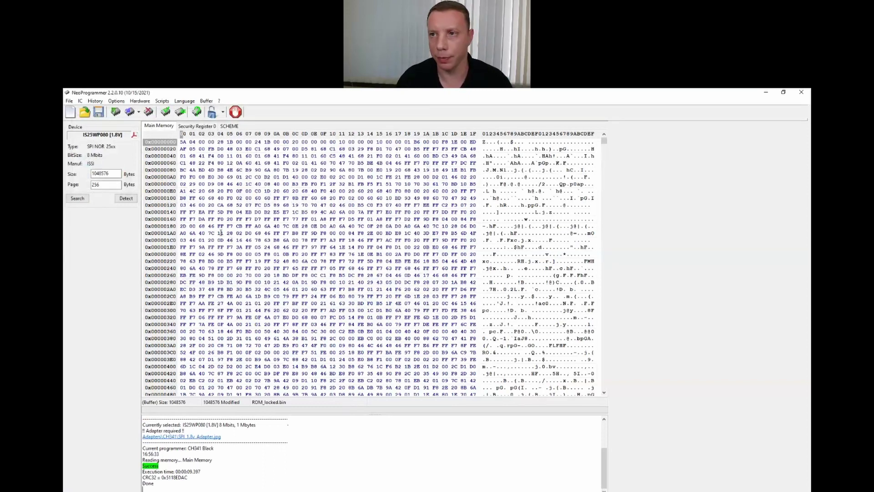
Step: Switch to PC-3000, reopen the WDC Marvell utility and load ROM_locked.bin for unlocking the SED drive
click(766, 93)
click(380, 491)
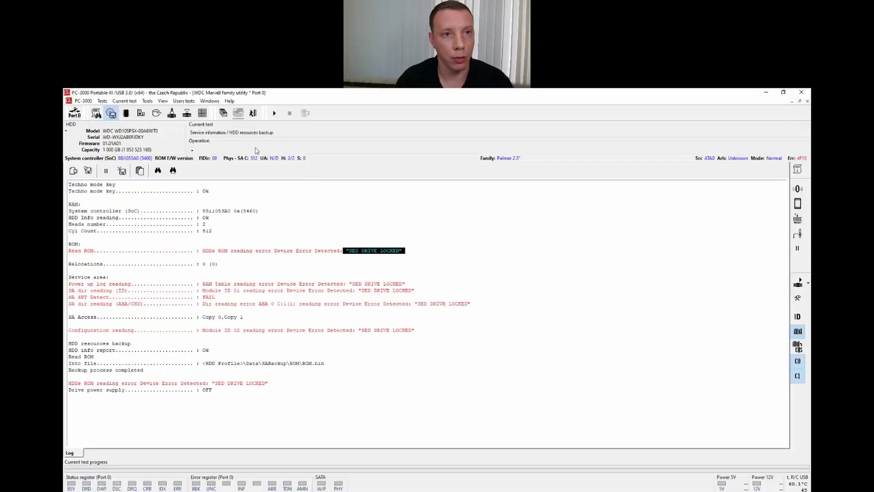
click(253, 113)
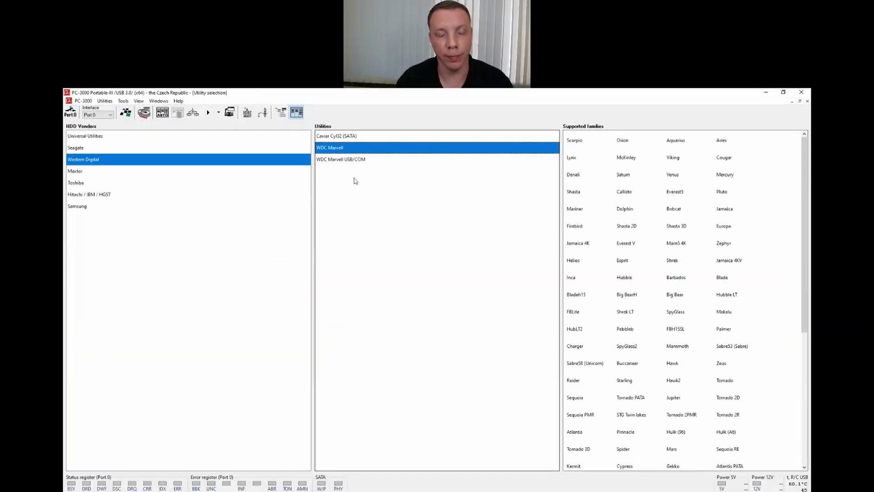
double_click(342, 149)
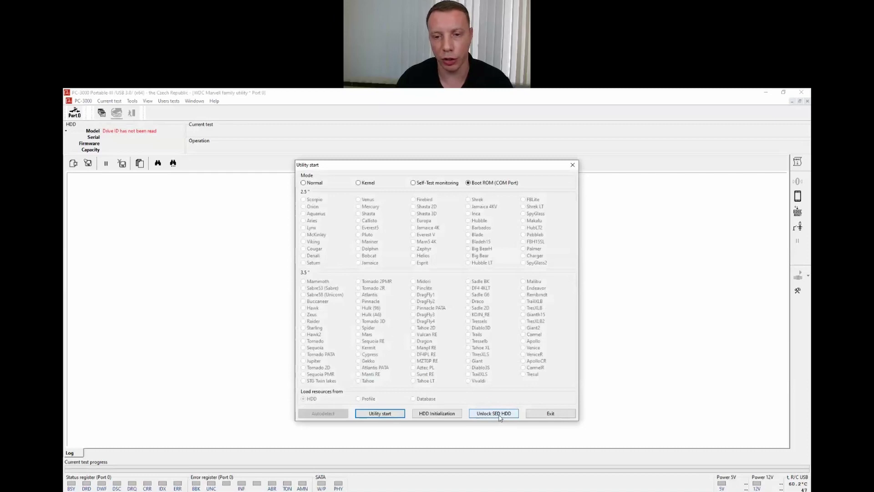
click(500, 416)
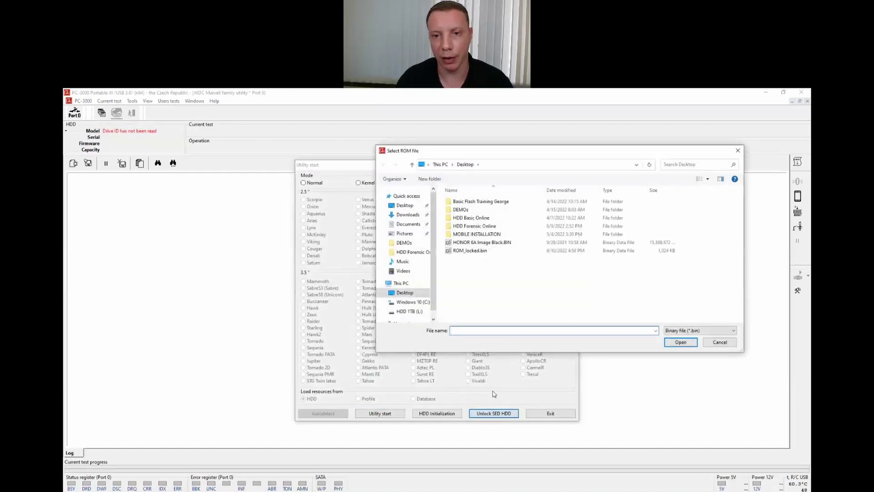
click(478, 252)
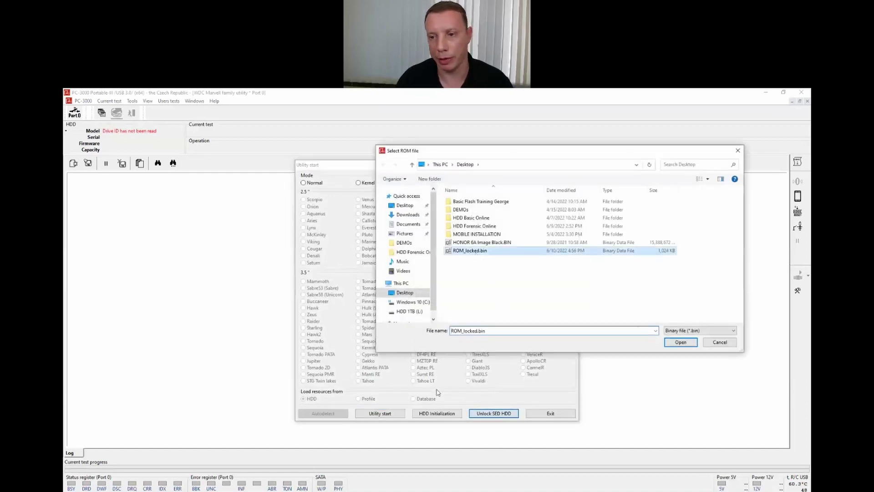
click(681, 342)
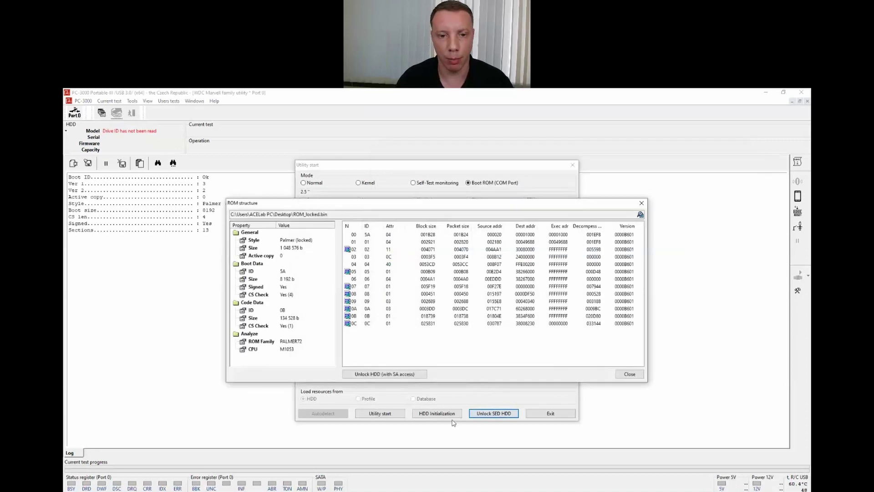
Step: Generate the unlocked ROM with SA access, save it to the Desktop as ROM_unlocked, and exit the utility
click(403, 375)
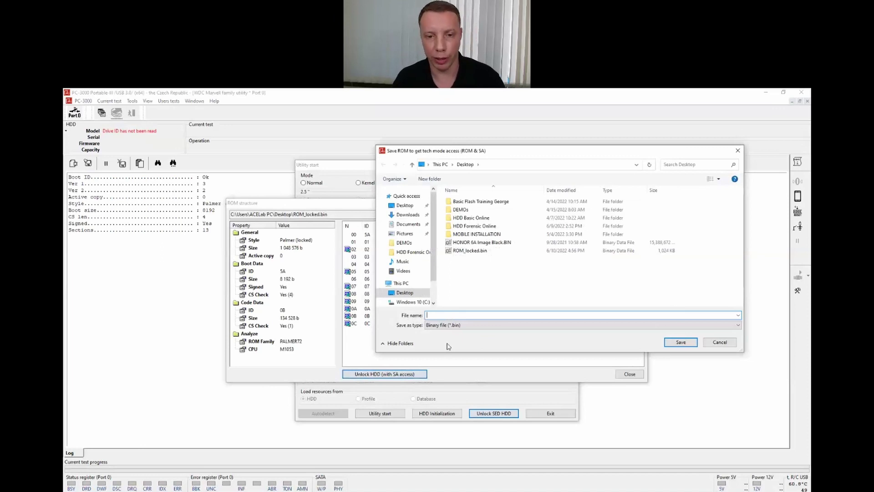
text(ROM_)
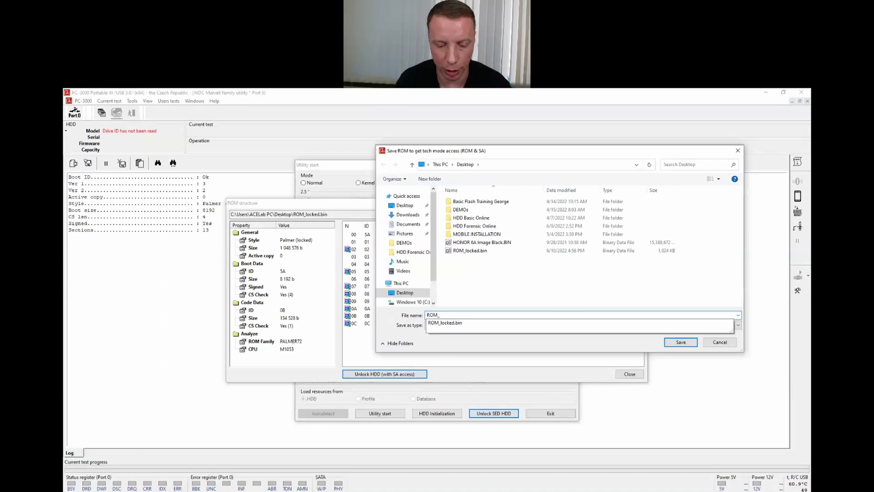
text(unlocked)
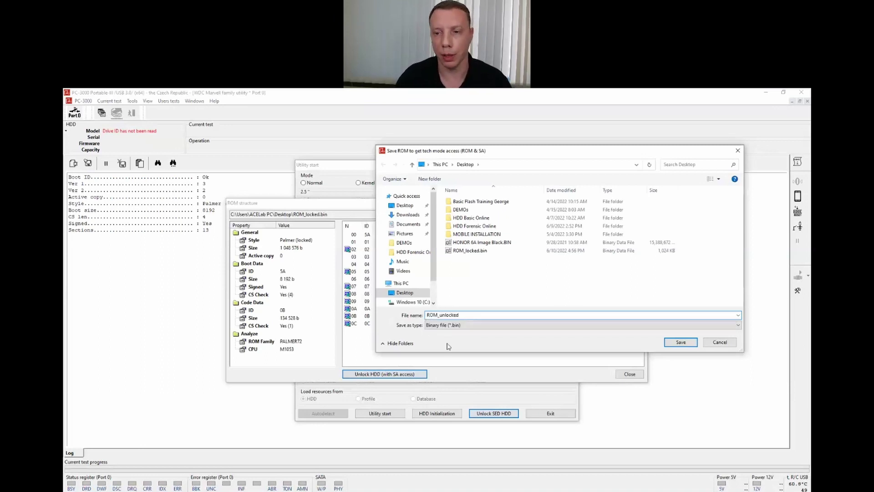
click(681, 342)
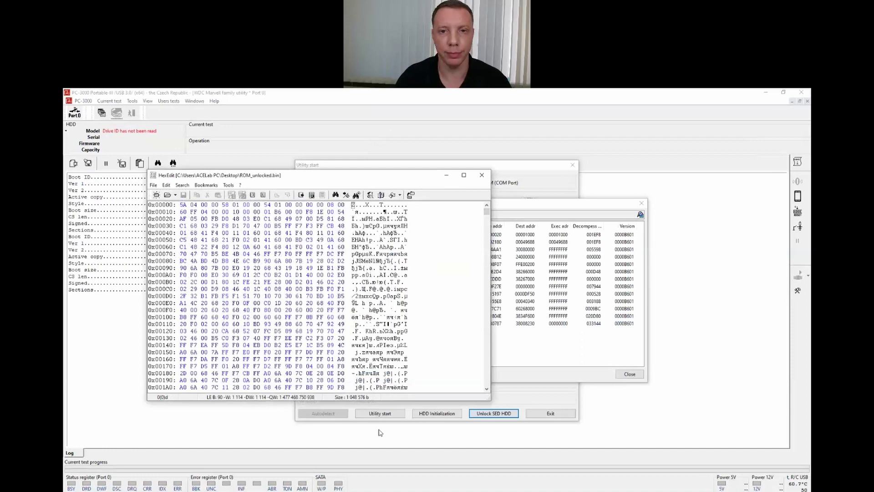
click(482, 175)
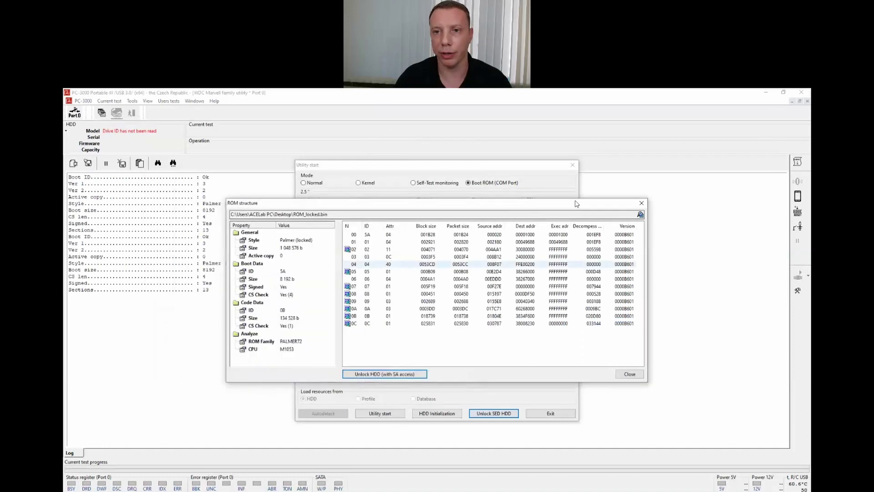
click(642, 203)
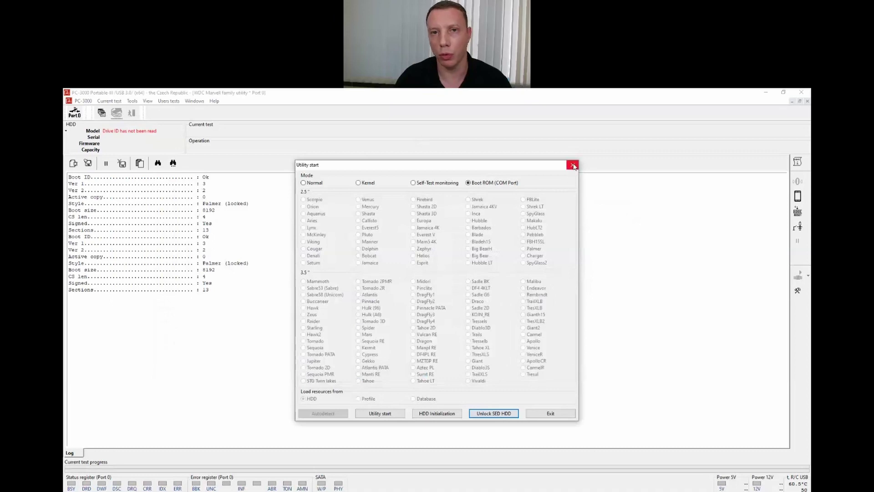
click(573, 166)
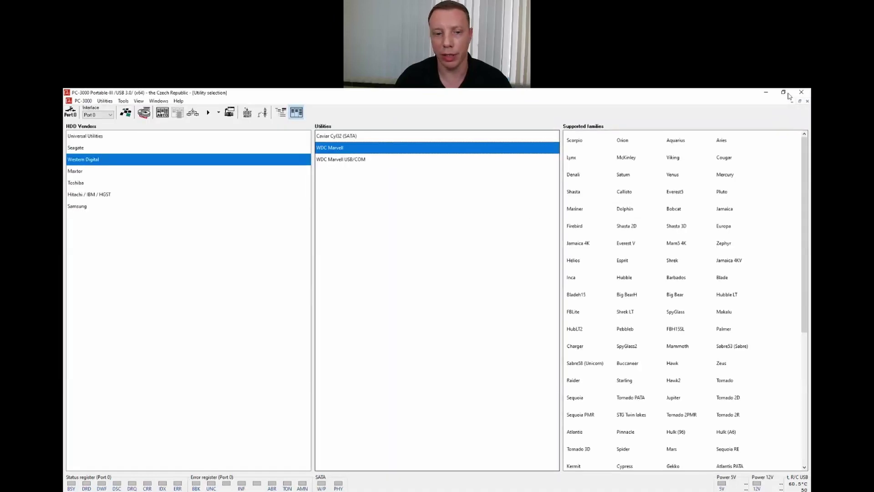
Step: Switch to NeoProgrammer, open ROM_unlocked.bin and program it into the ROM chip
click(766, 94)
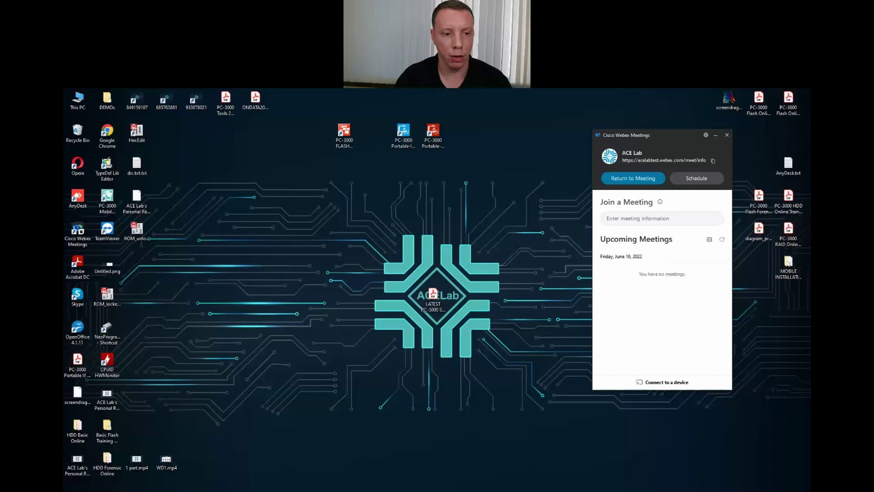
mouse_move(187, 491)
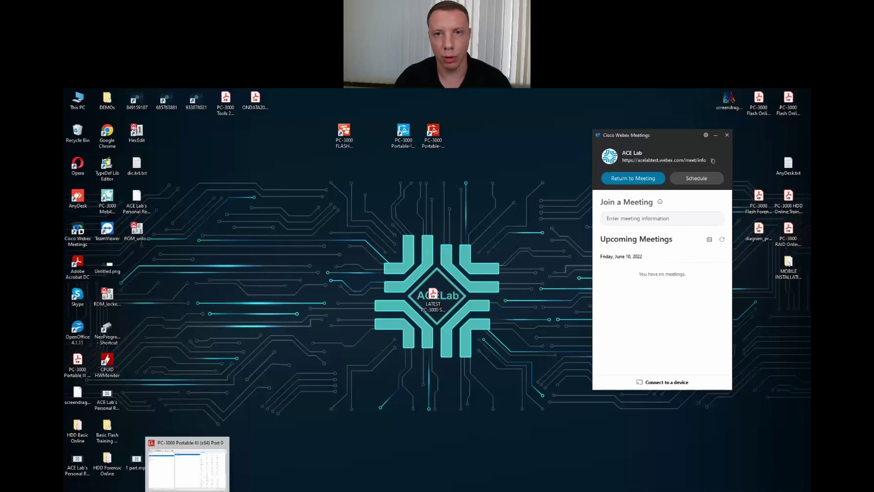
click(206, 491)
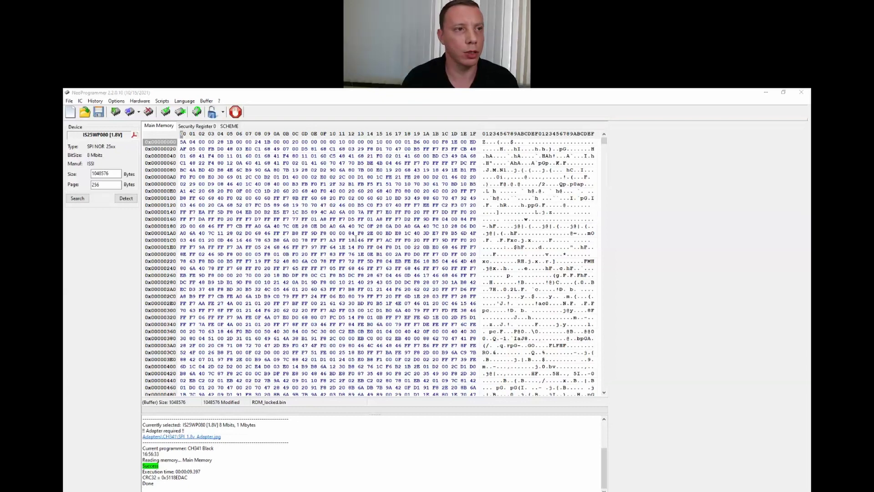
click(86, 113)
click(170, 220)
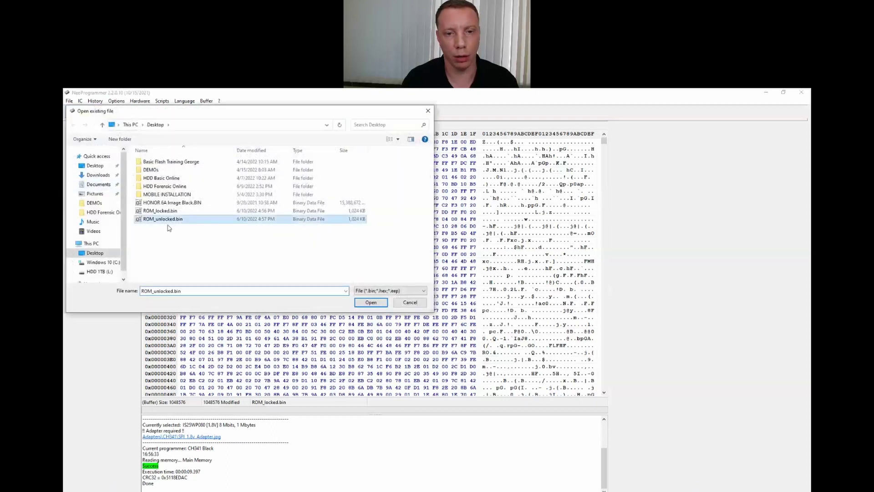
click(371, 303)
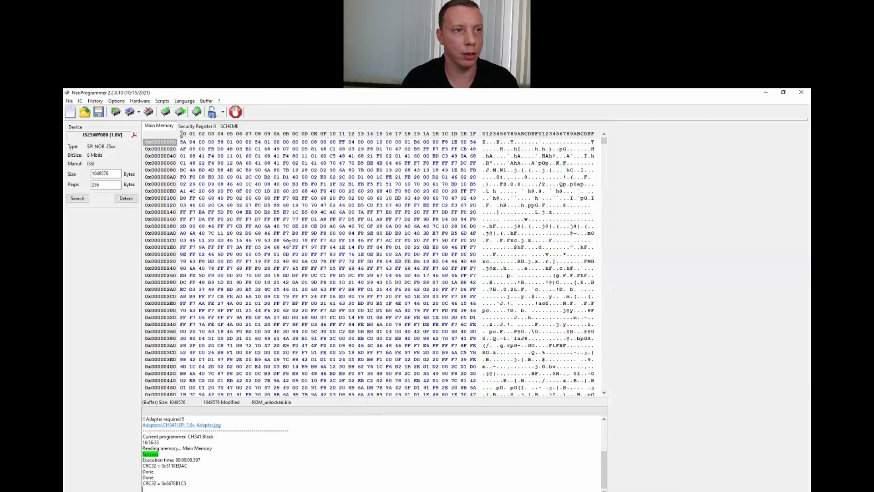
click(128, 113)
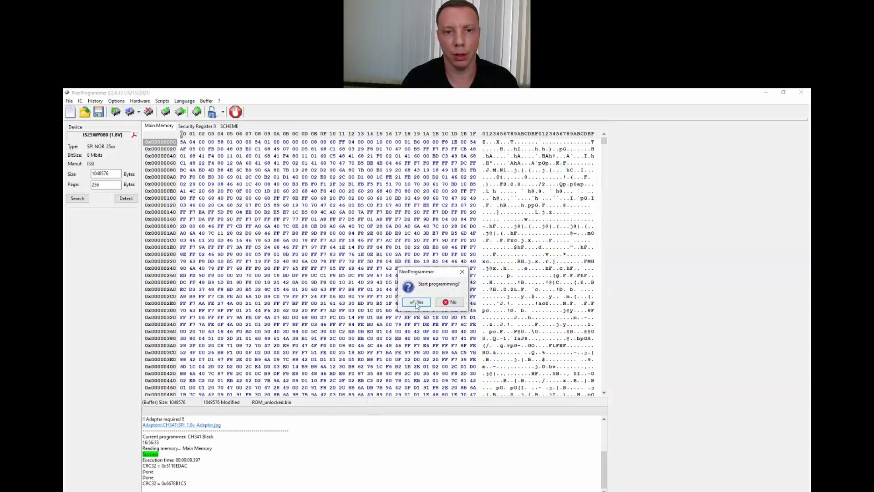
click(417, 302)
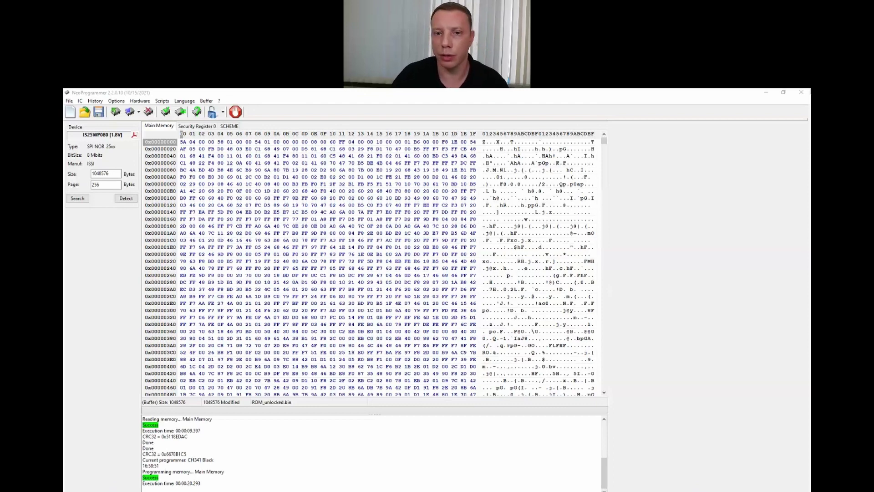
Step: Close the programmer, start the WDC Marvell utility in Normal mode for the Palmer family, and review the initialization log
click(802, 92)
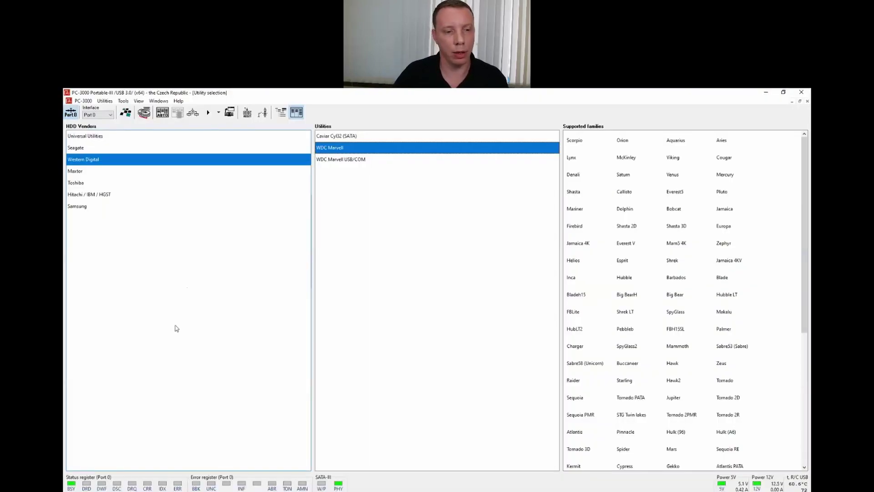
click(208, 113)
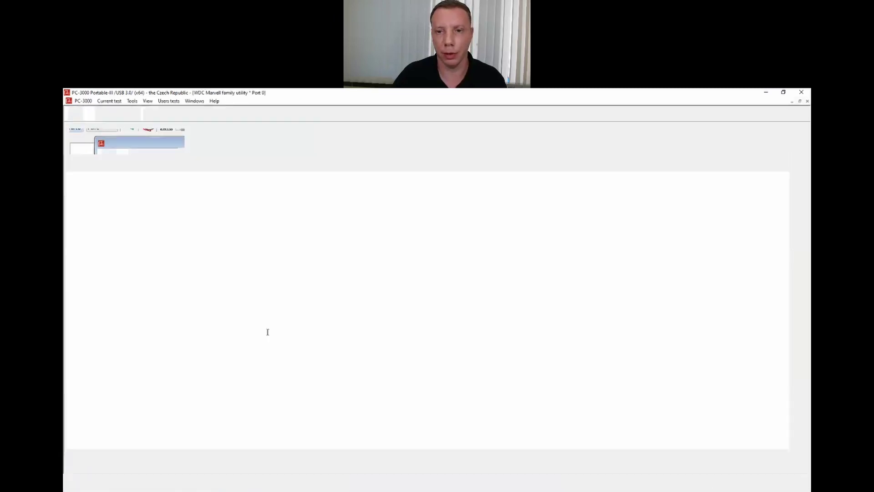
click(536, 249)
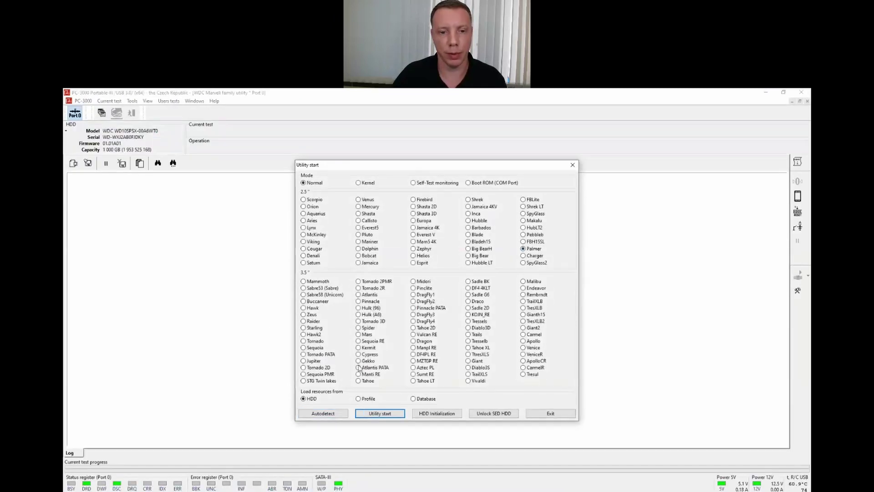
click(379, 414)
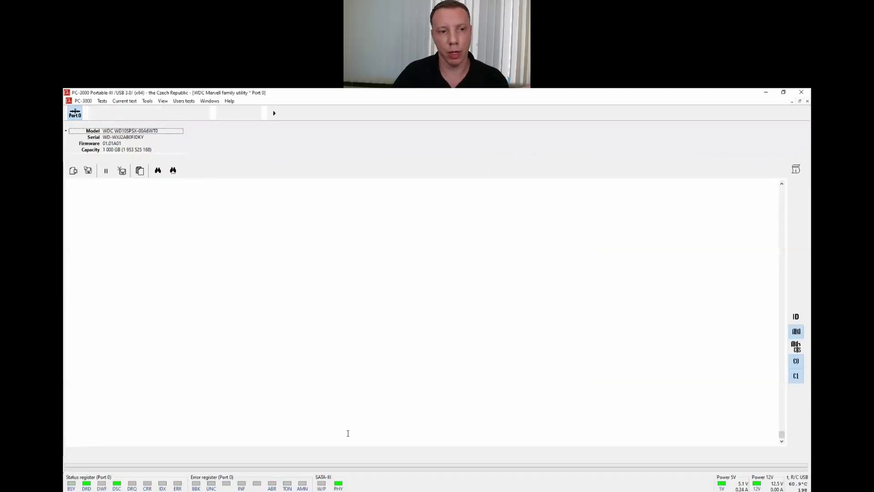
scroll(310, 337, up, 2)
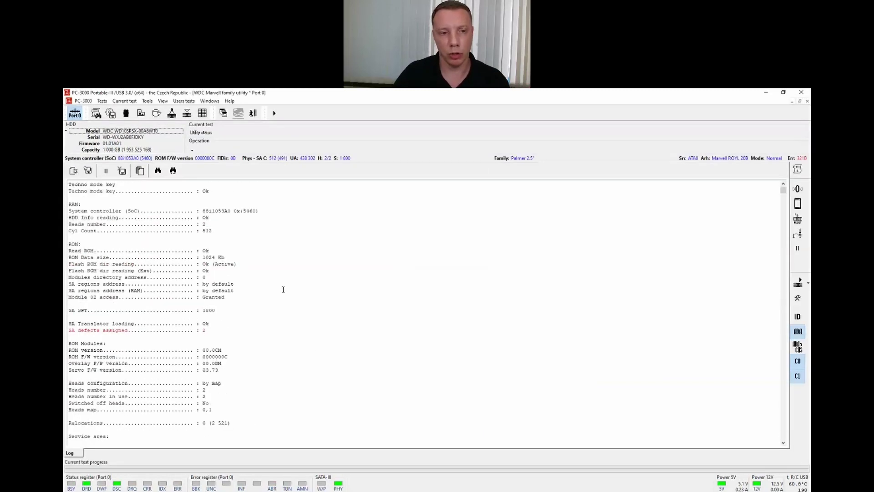
scroll(274, 263, down, 6)
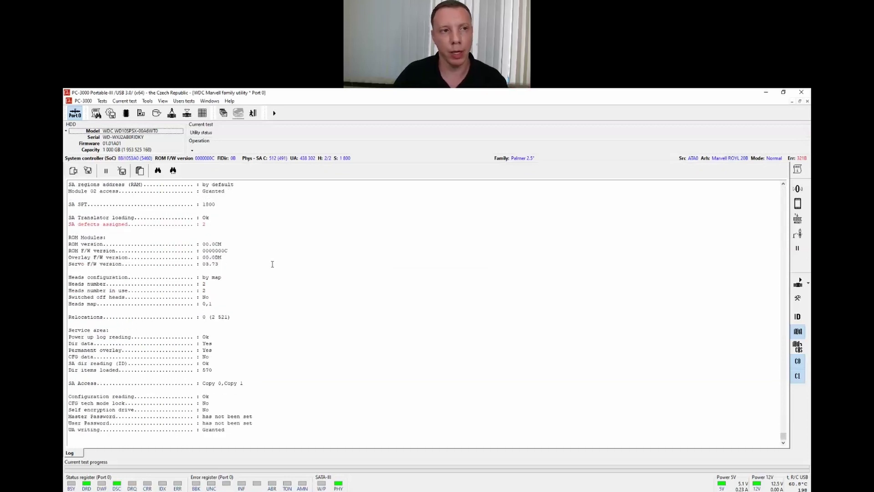
scroll(273, 263, up, 6)
Step: Start an HDD resources backup of the drive's modules under its Palmer profile
click(111, 114)
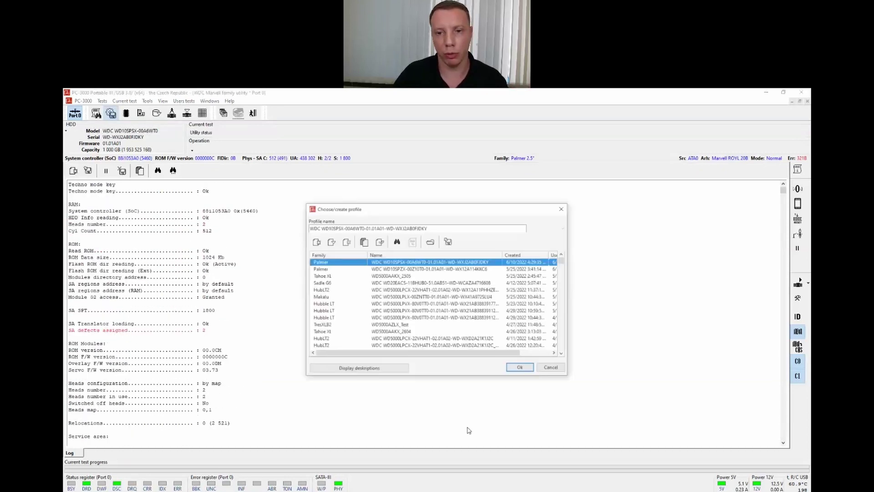
click(521, 368)
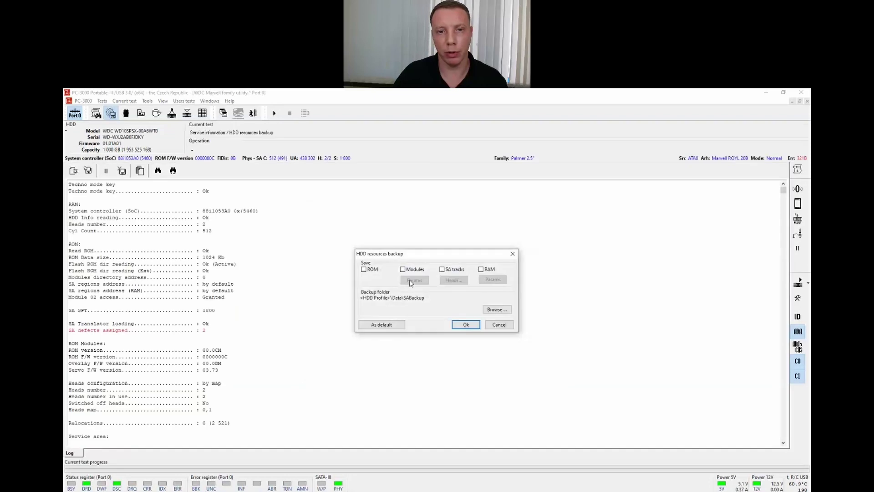
click(463, 325)
click(384, 318)
click(455, 331)
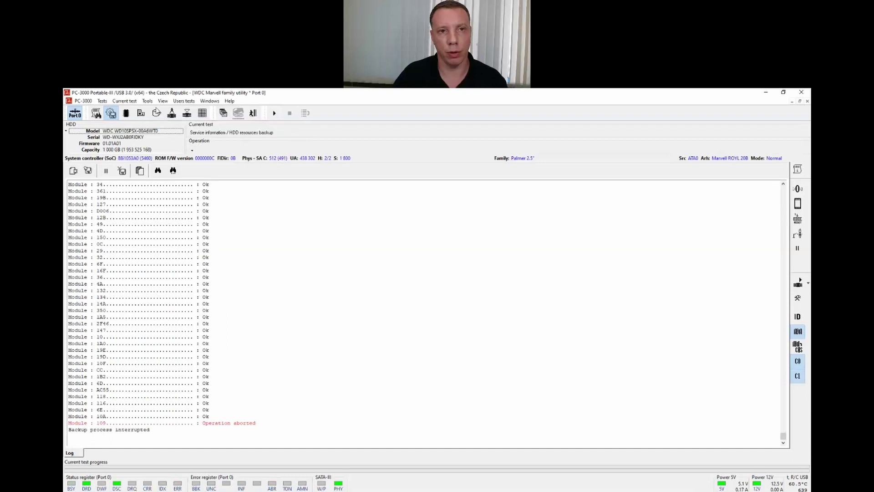
Step: Open the modules directory and start a structure check of the selected service area modules
click(149, 101)
mouse_move(155, 110)
click(335, 112)
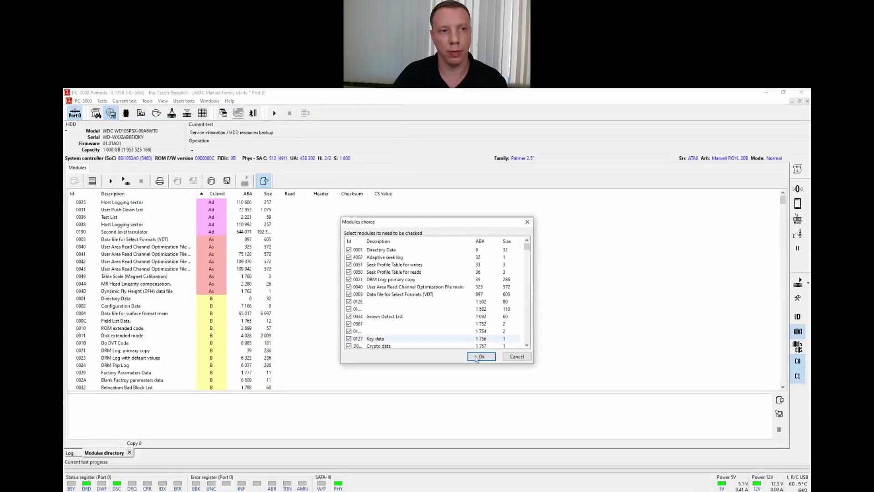
click(480, 354)
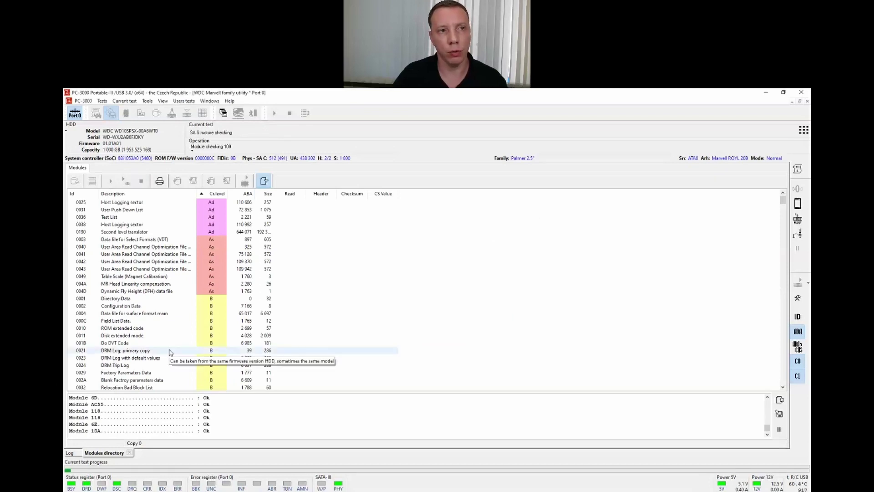
Step: Inspect the user area in the sector editor at LBA 0, at the last sector, and back at the first
click(149, 101)
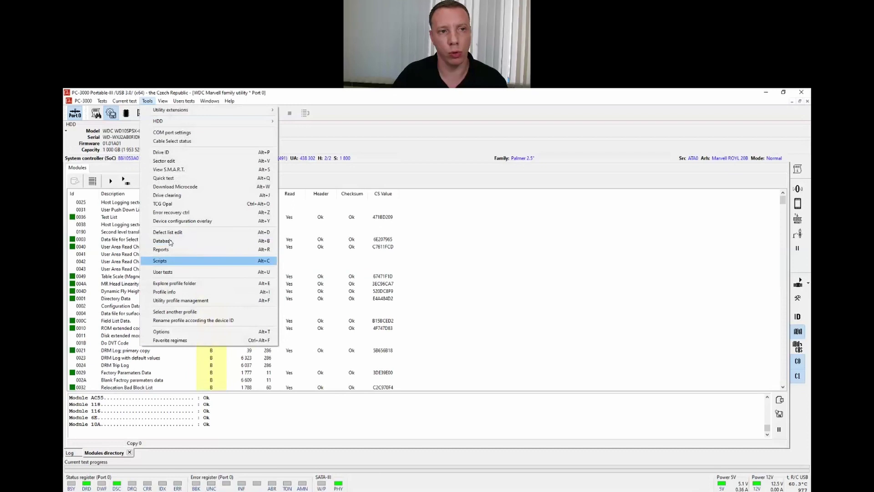
click(175, 162)
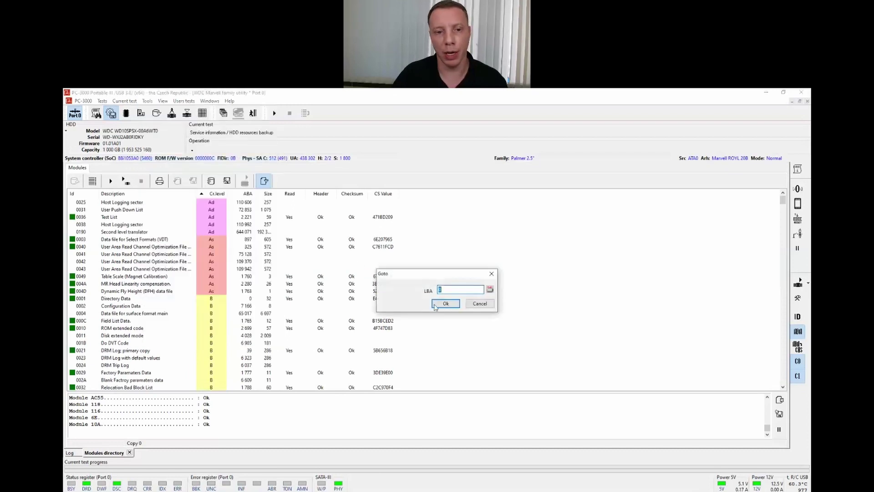
click(435, 305)
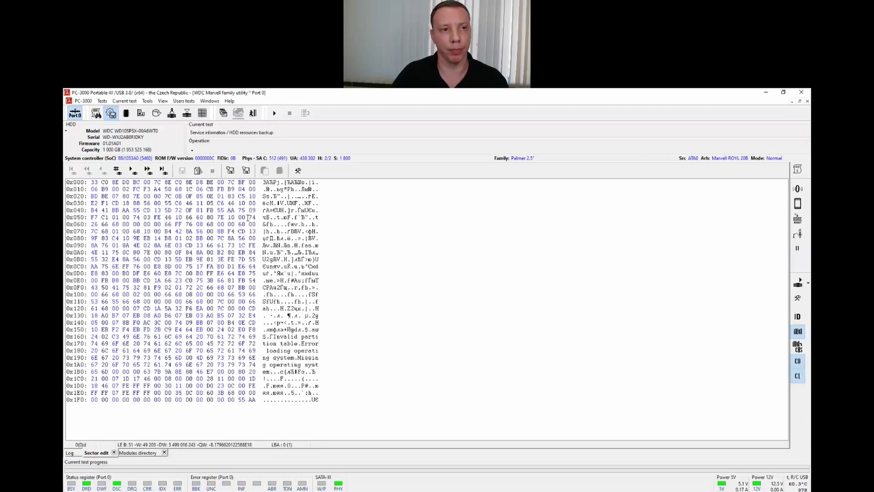
click(163, 170)
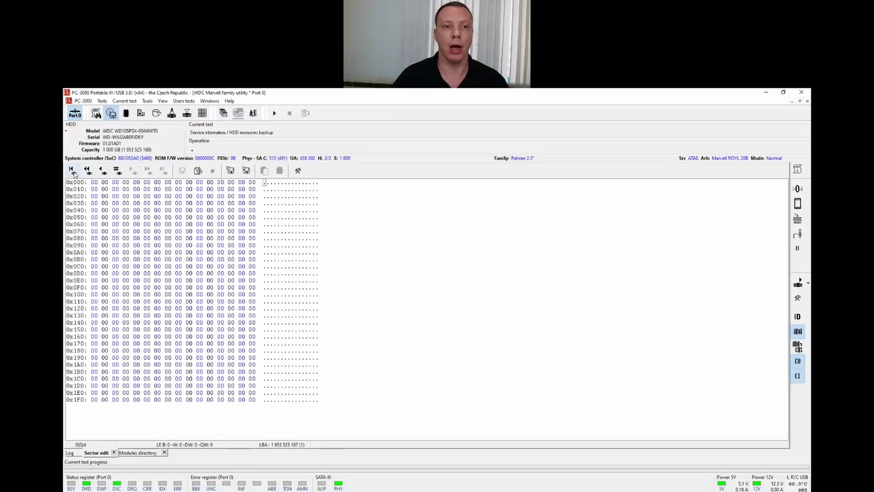
click(72, 170)
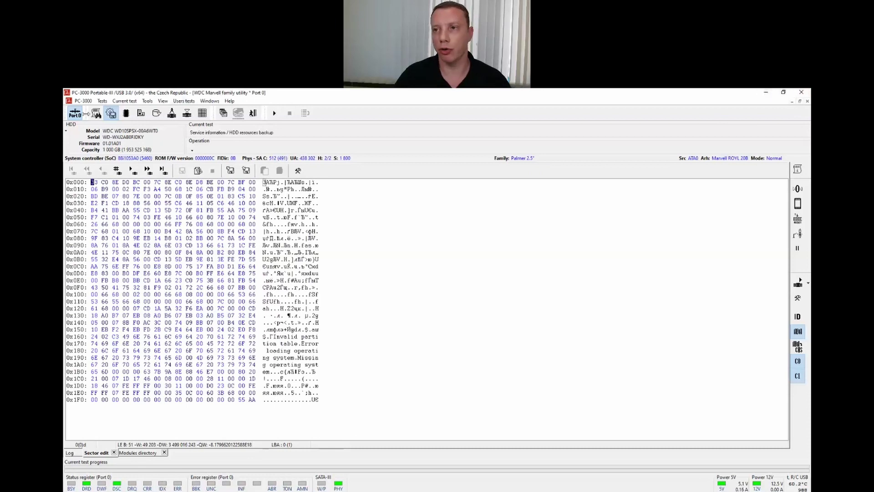
Step: Close the PC-3000 session and relaunch PC-3000 Portable III with Port 0 set to SATA/PATA HDD/SSD
click(803, 93)
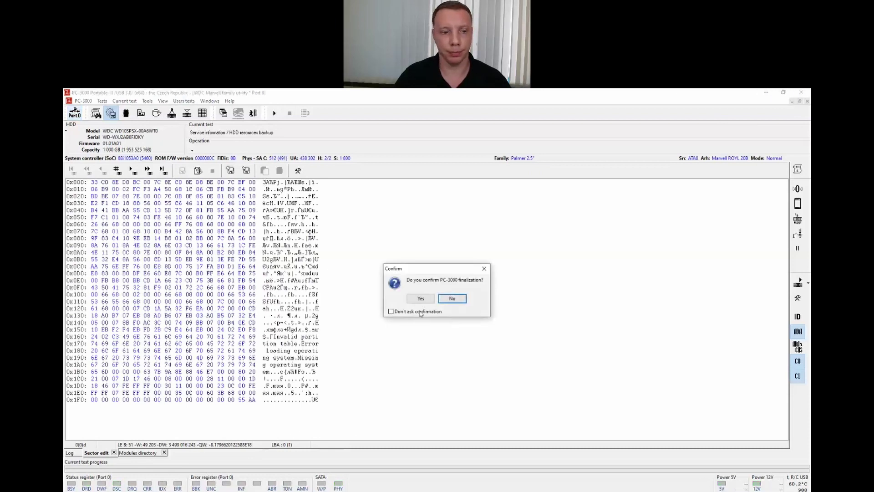
key(Return)
click(767, 93)
double_click(436, 138)
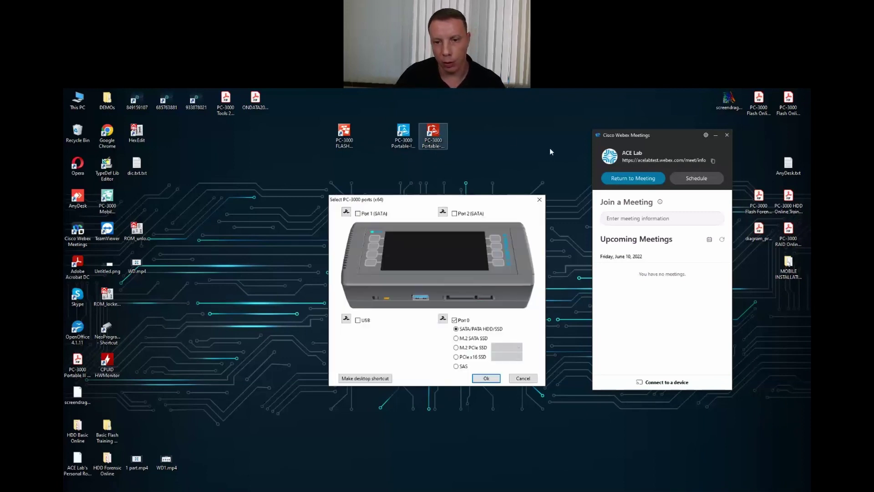
click(488, 378)
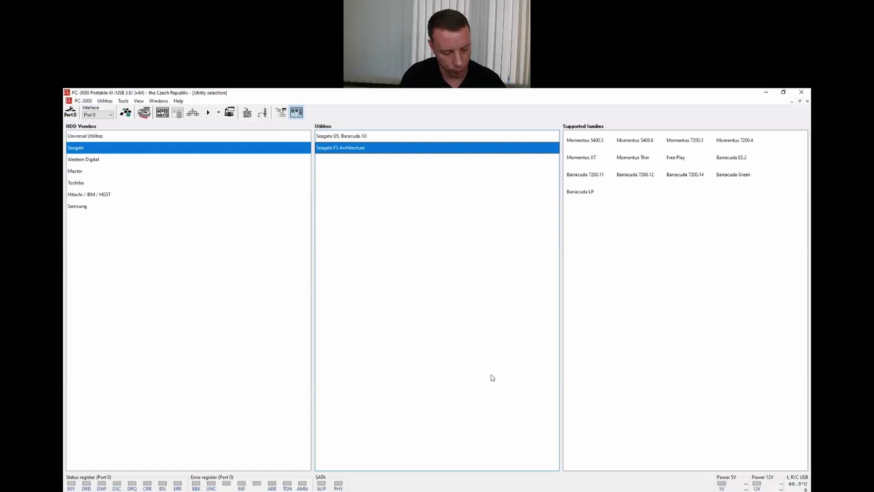
Step: Start the Seagate F3 Architecture utility using the Prolific USB-to-Serial port, with the HDD power supply enabled
double_click(431, 152)
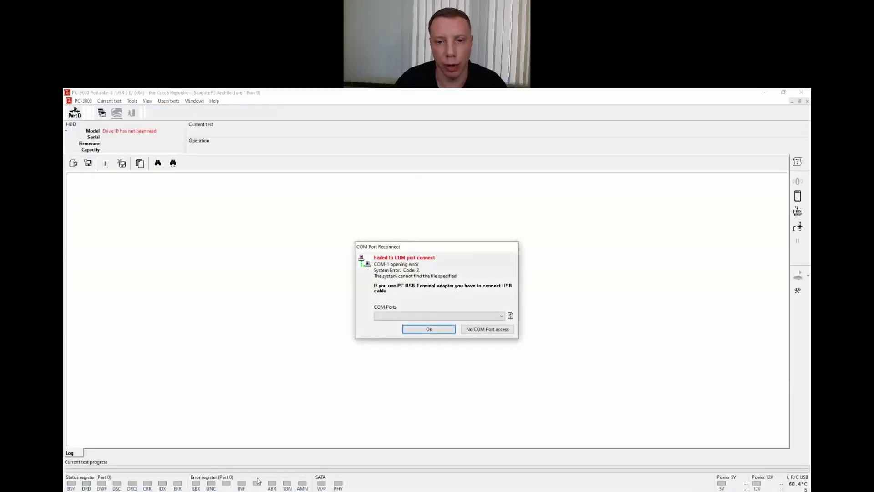
click(511, 316)
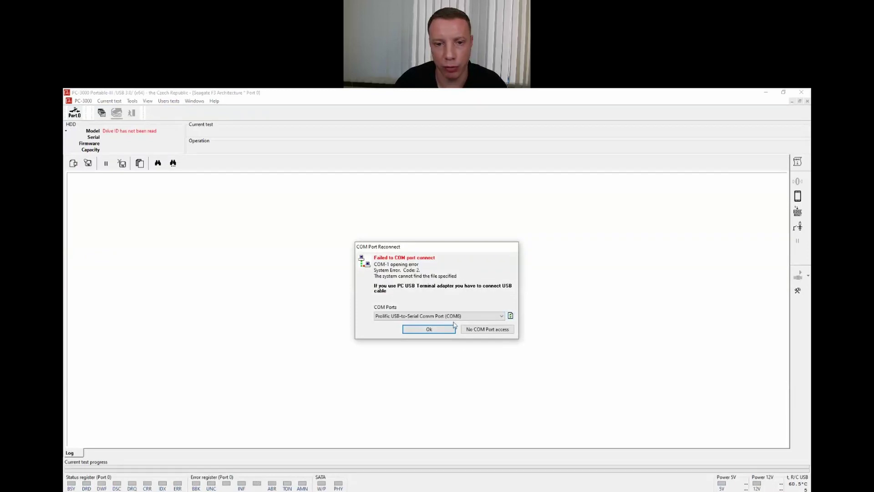
click(429, 329)
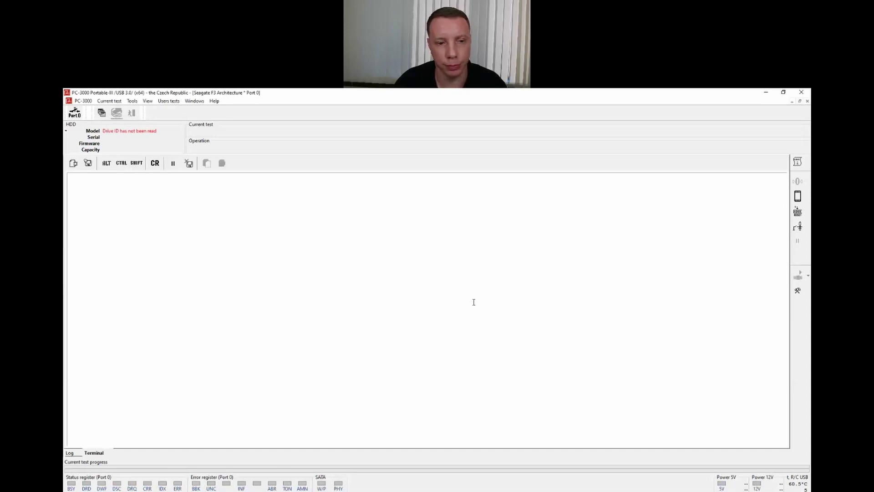
click(480, 224)
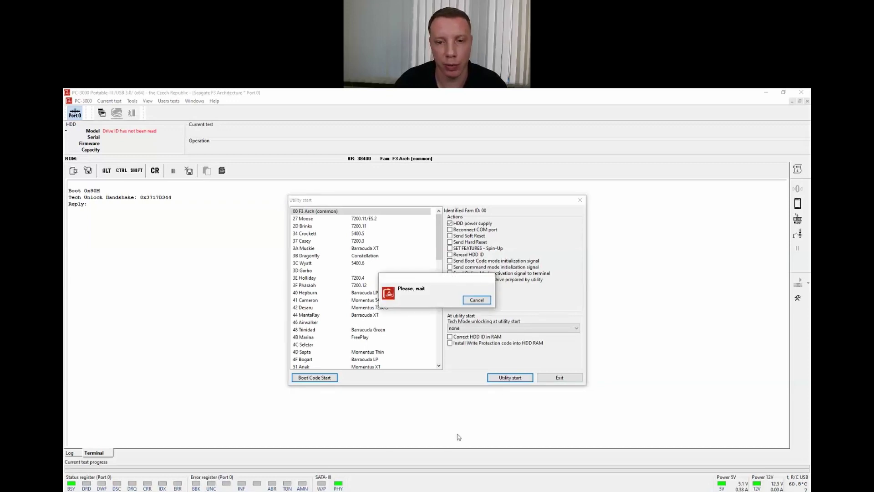
click(510, 377)
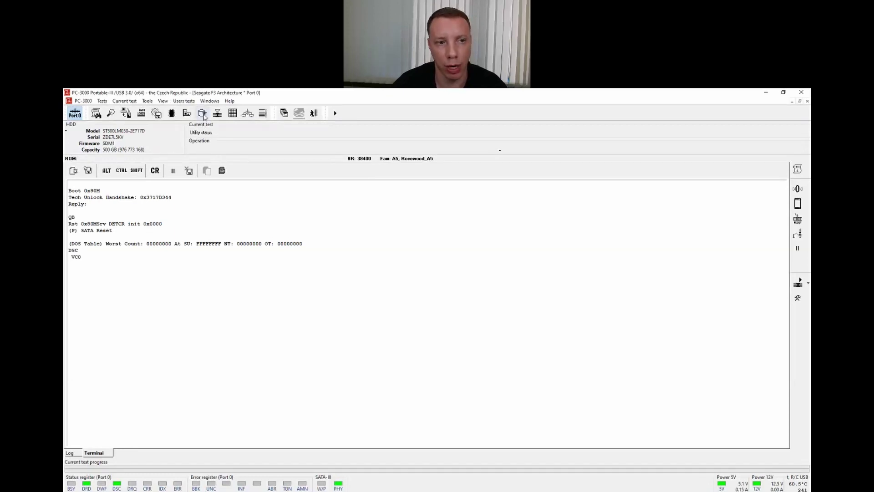
Step: Review the translator commands and run /cU4 in the terminal to list the media cache table
click(204, 114)
mouse_move(218, 213)
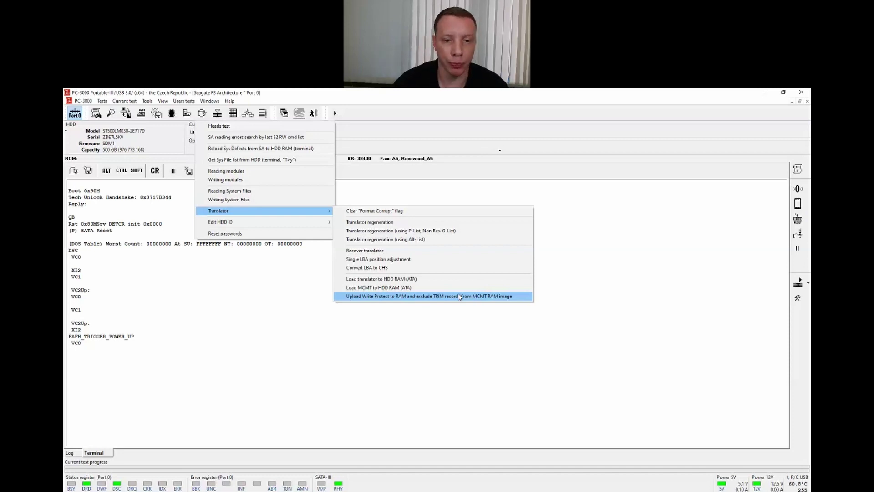
click(357, 365)
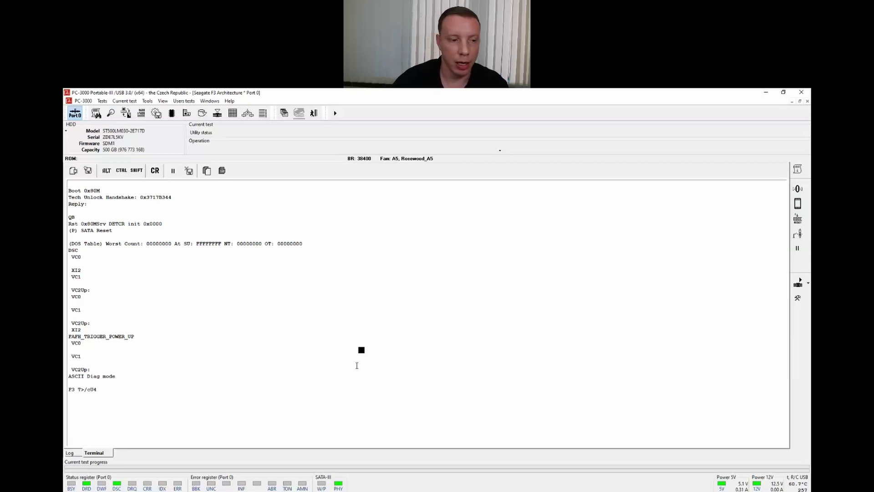
text(/cU4)
key(Return)
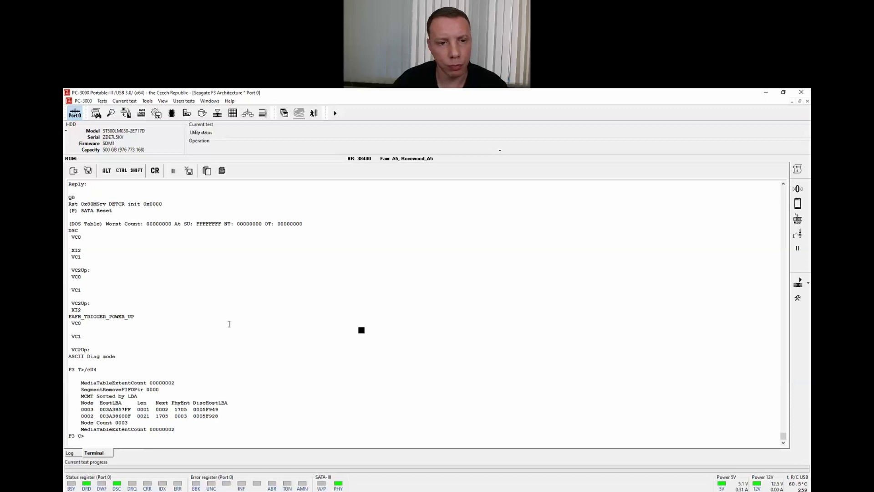
Step: Examine the module files in the Data folder of the Seagate drive's profile
click(147, 101)
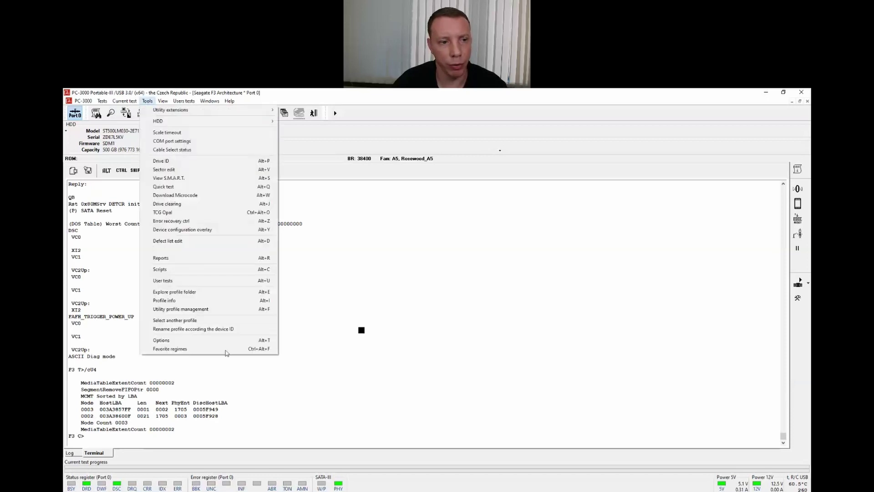
click(174, 292)
click(519, 366)
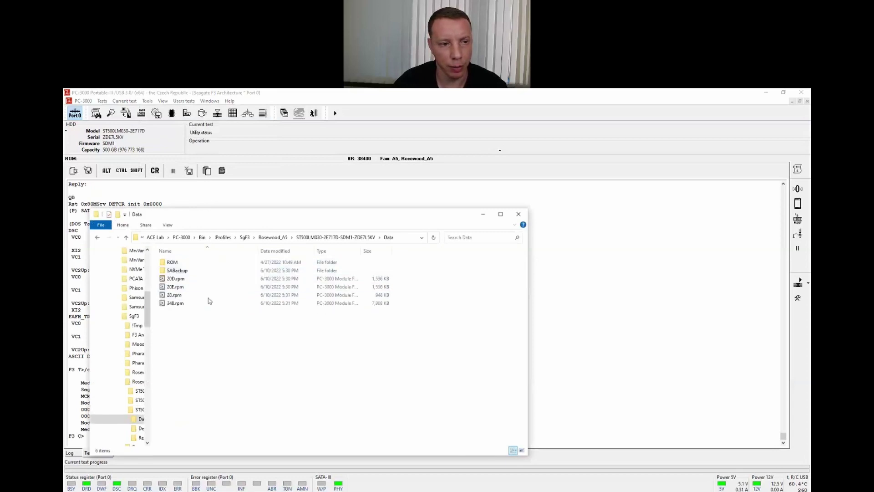
click(485, 217)
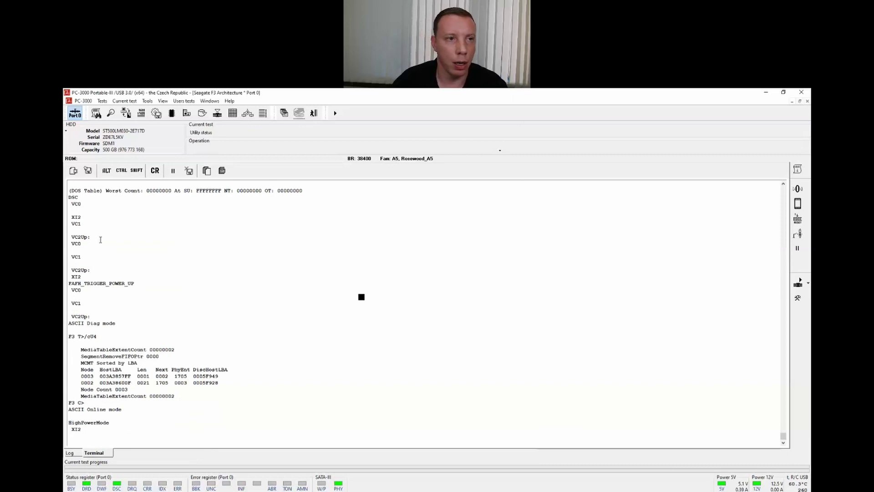
Step: Read volume 3 system file 181, copy 0 (Drive Self Test, Head 0), as a service information object
click(147, 101)
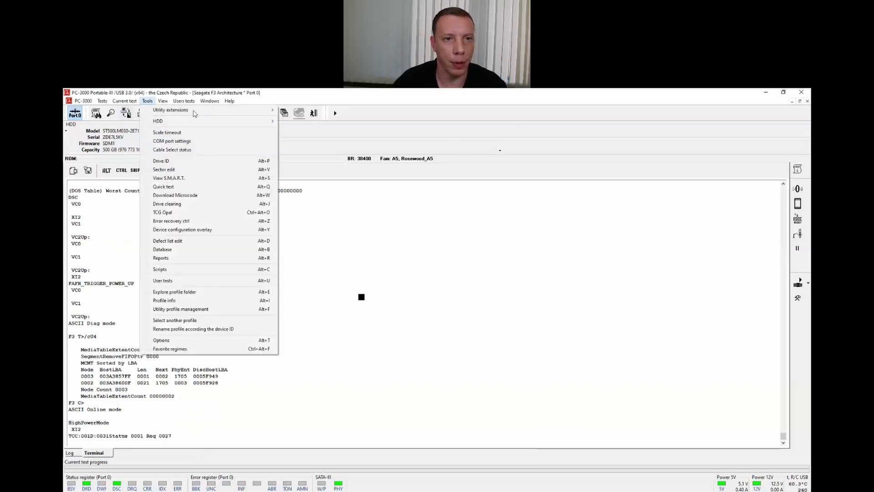
mouse_move(195, 111)
click(319, 110)
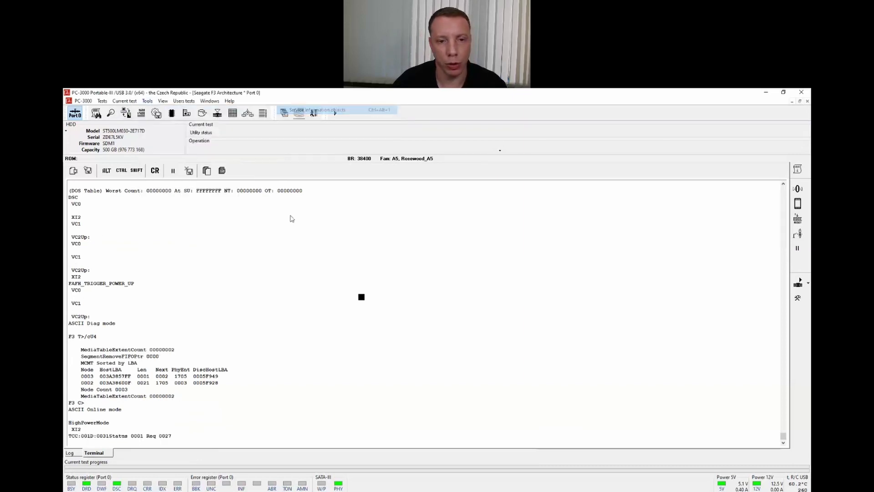
click(394, 212)
scroll(376, 303, down, 10)
scroll(395, 285, down, 8)
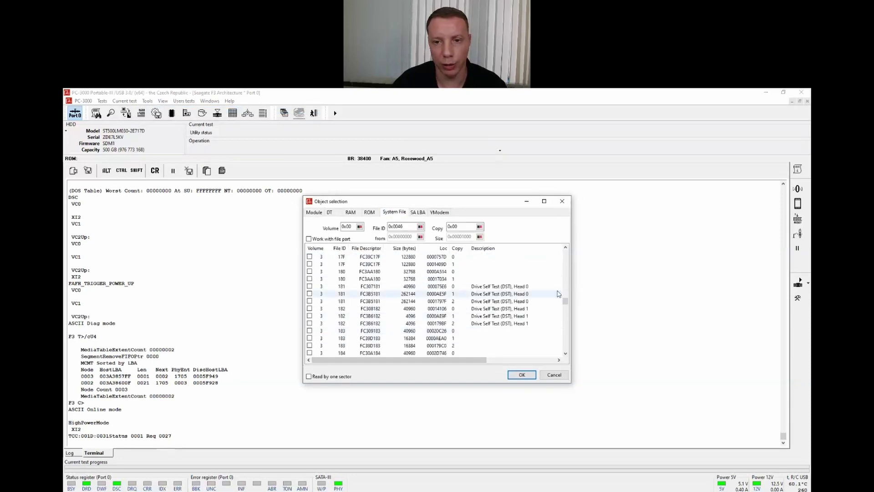
double_click(518, 288)
Step: Review the Rosewood_A5 utility settings, accept them, and return to the hex data of system file 181
click(96, 115)
click(496, 404)
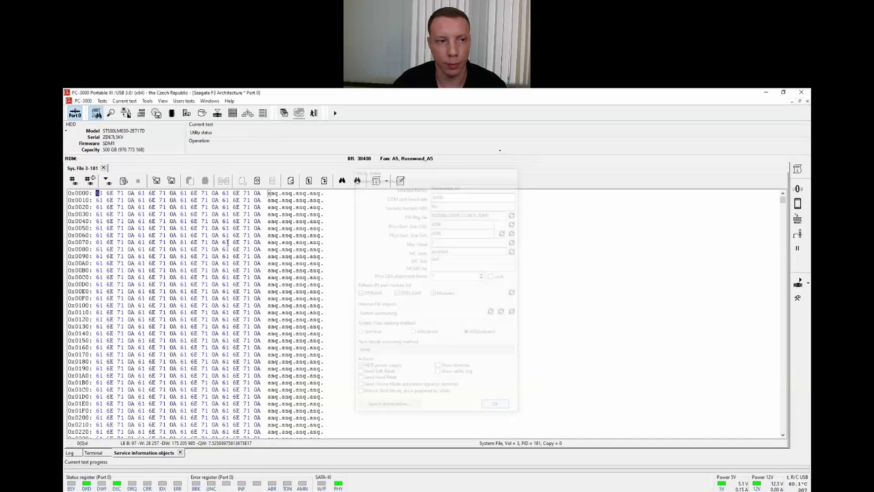
click(280, 291)
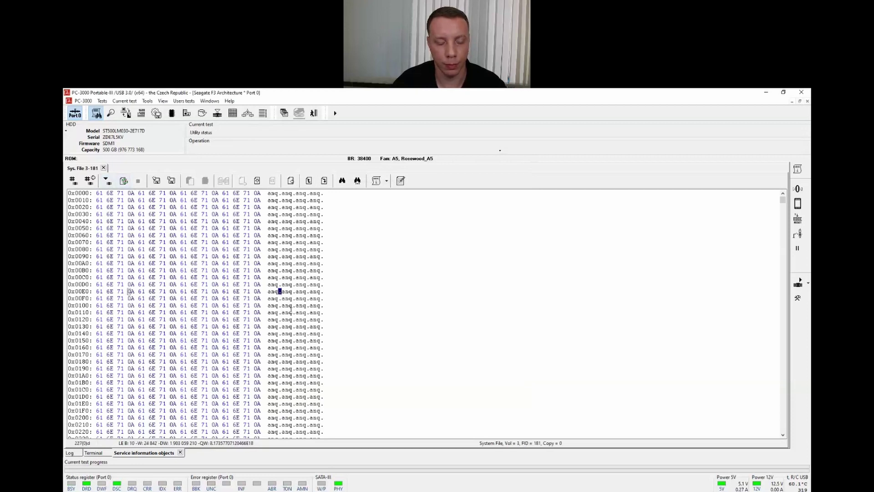
Step: Overwrite four characters in row 0x00E0 of system file 181 with TEST and write the change to the drive
text(TEST)
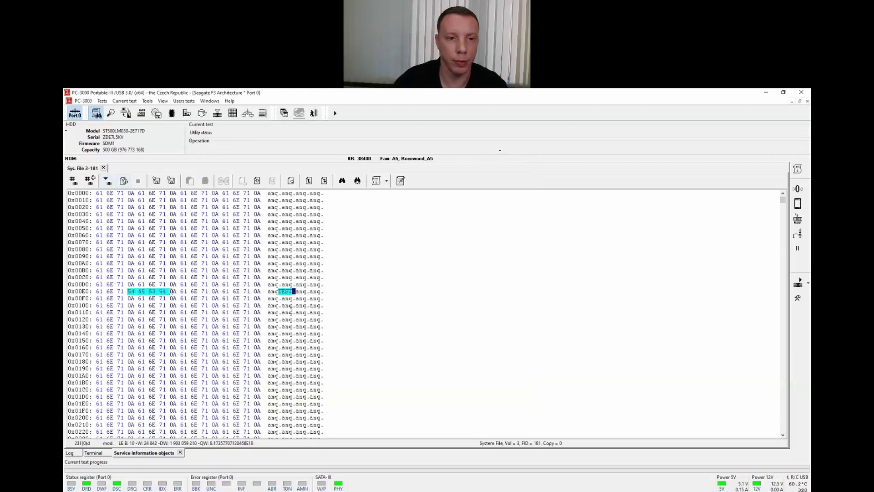
click(108, 182)
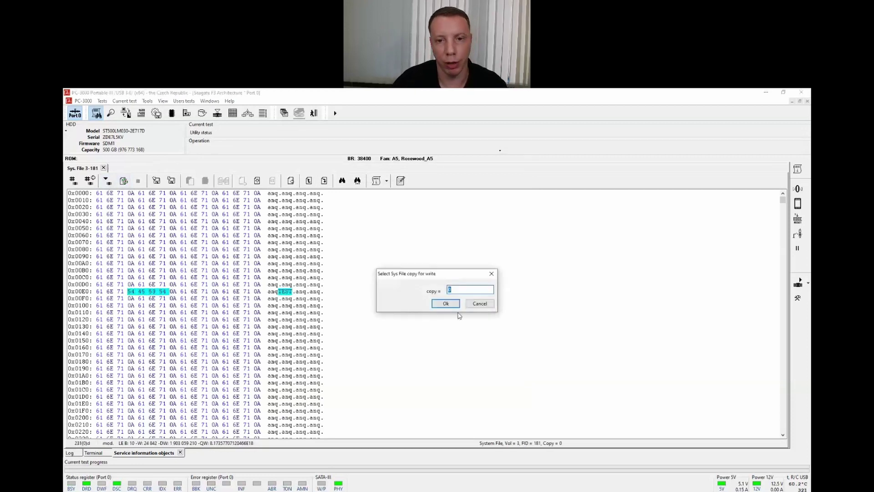
click(446, 302)
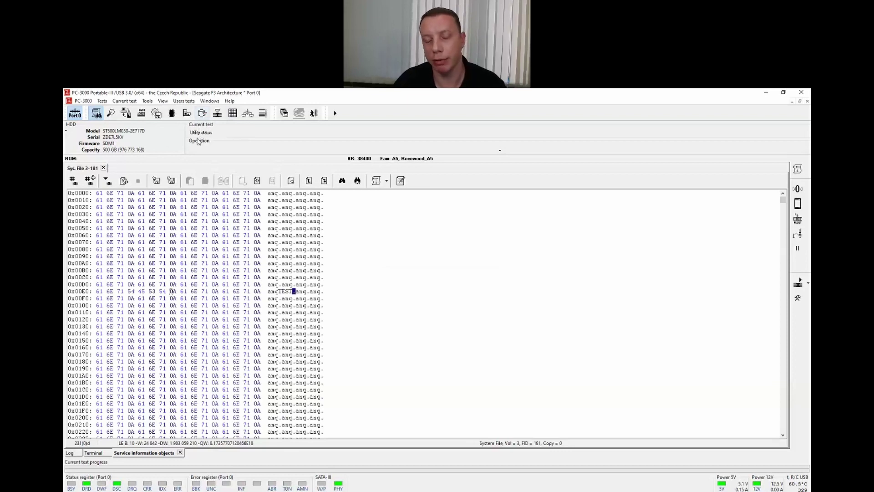
Step: Upload Write Protect to RAM and exclude TRIM records from the MCMT RAM image, using 20D.rpm as Disk FW and 348.rpm as MCMT
click(202, 115)
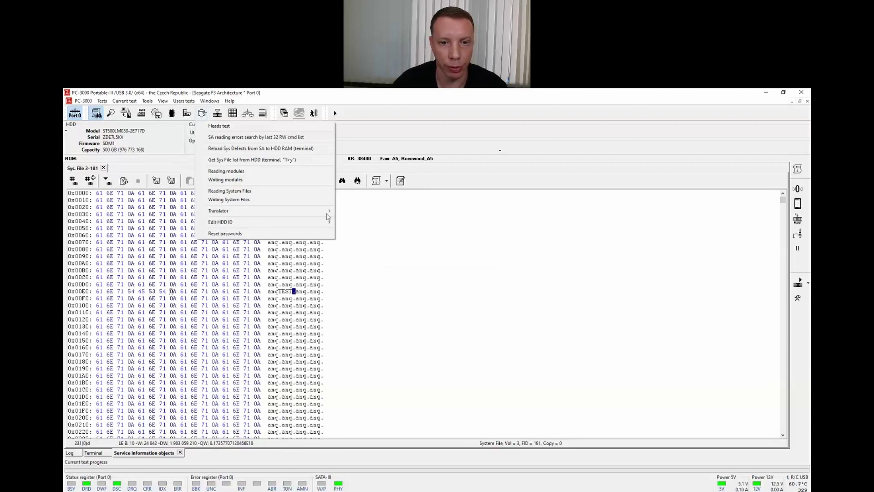
mouse_move(327, 215)
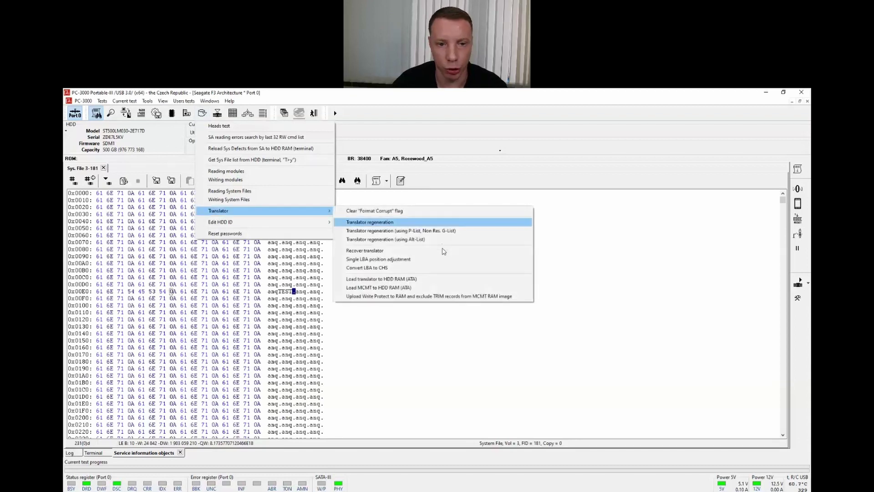
click(367, 297)
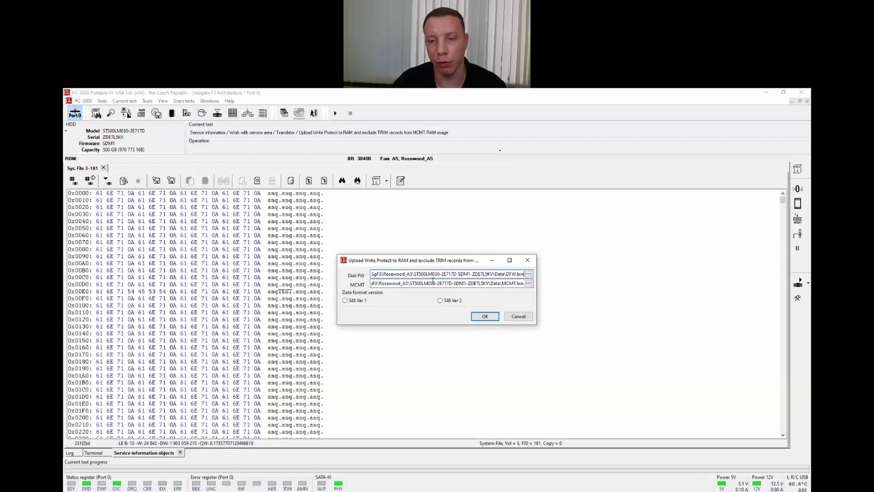
click(528, 273)
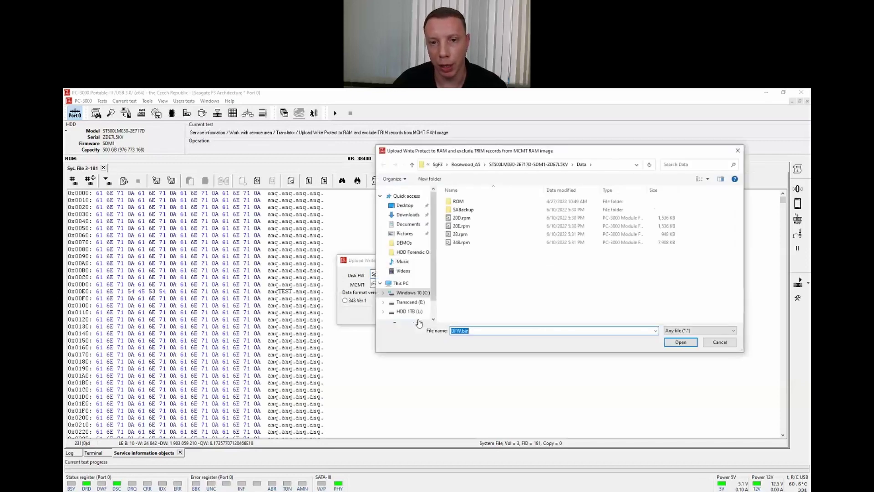
click(460, 218)
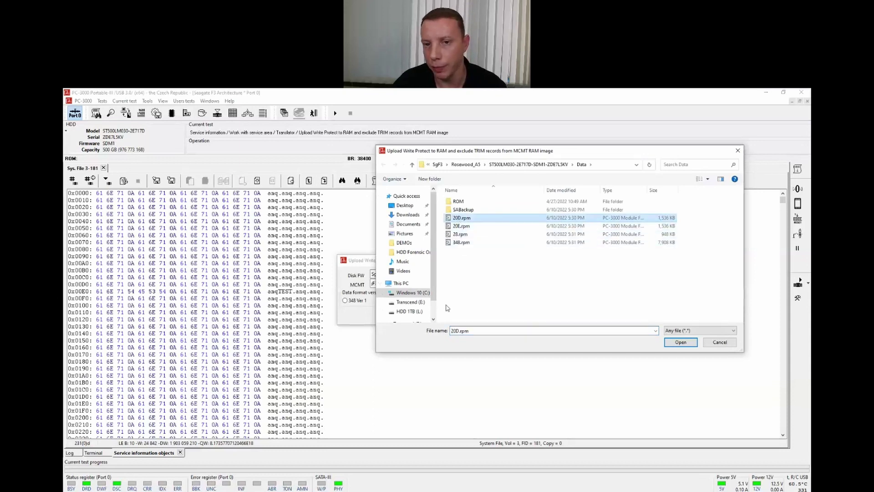
click(692, 343)
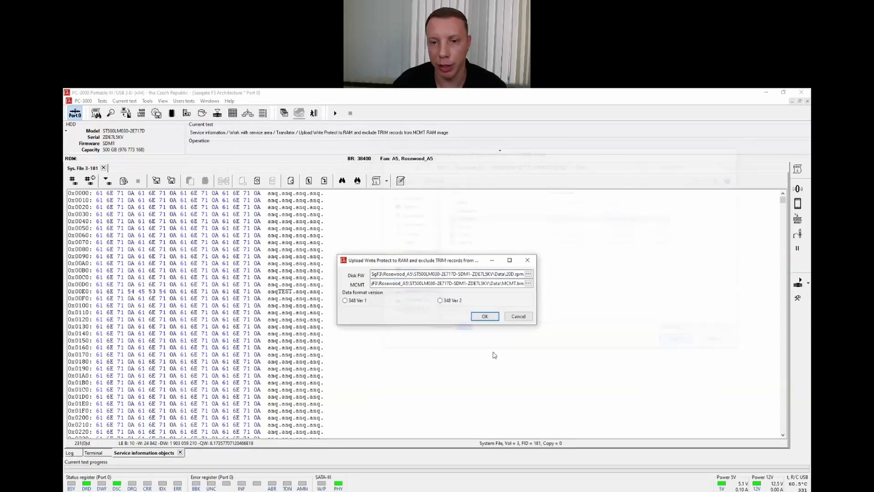
click(528, 283)
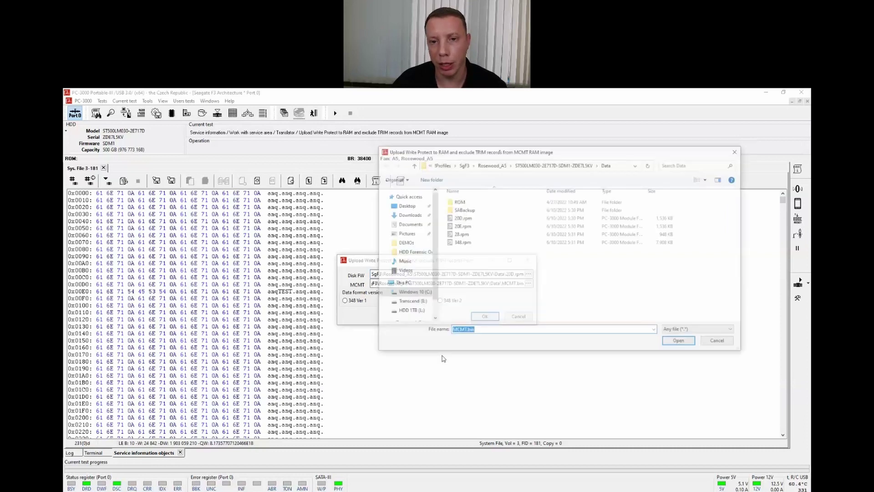
click(457, 245)
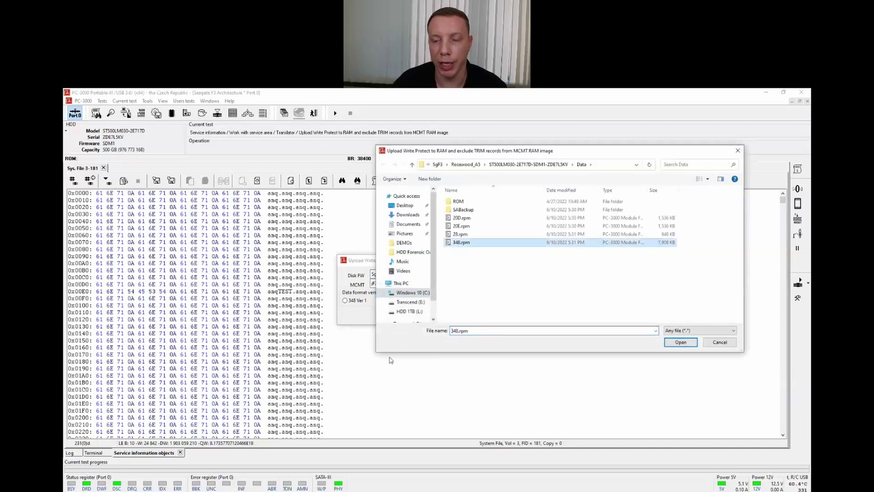
click(678, 344)
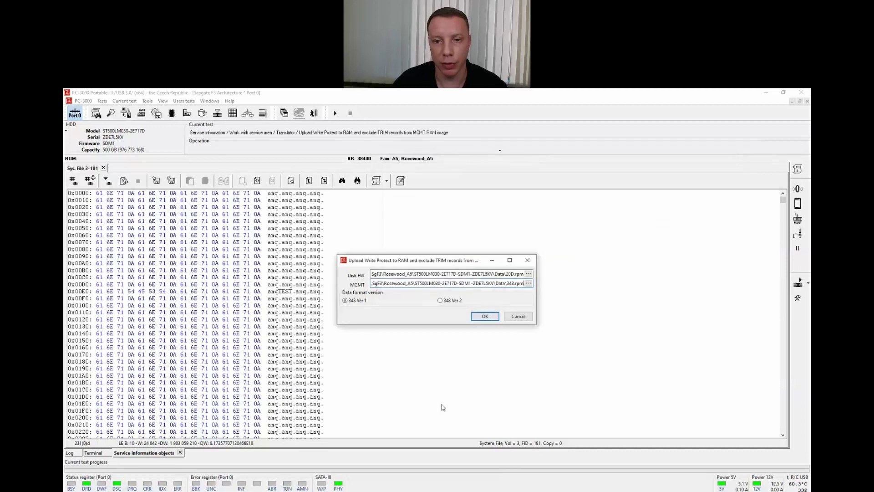
click(480, 319)
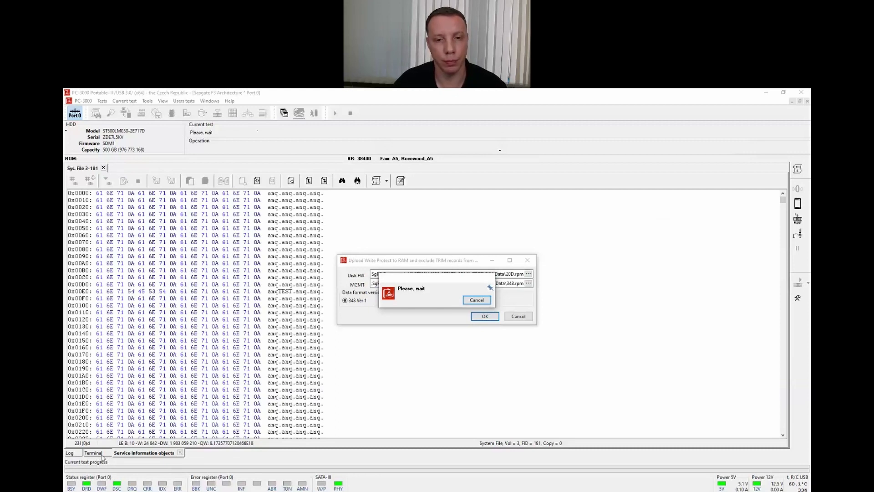
Step: Check the log for the upload result and run /cU4 in the terminal to list the media cache table
click(77, 454)
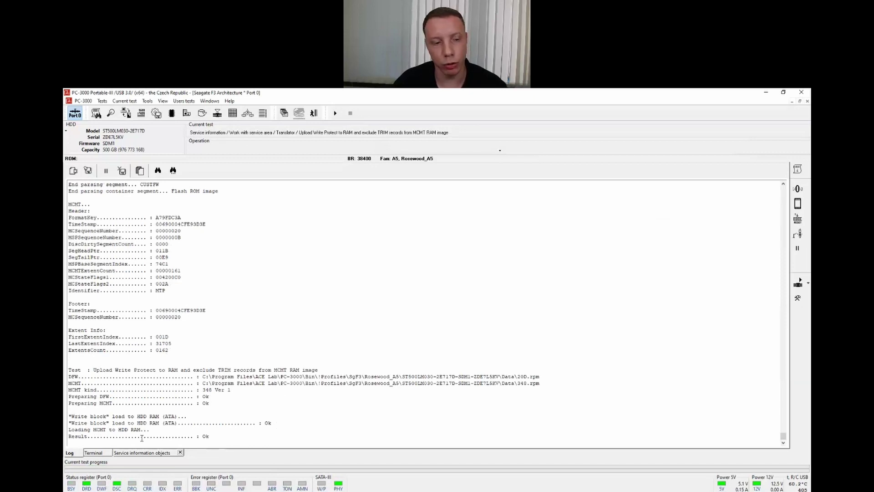
click(106, 454)
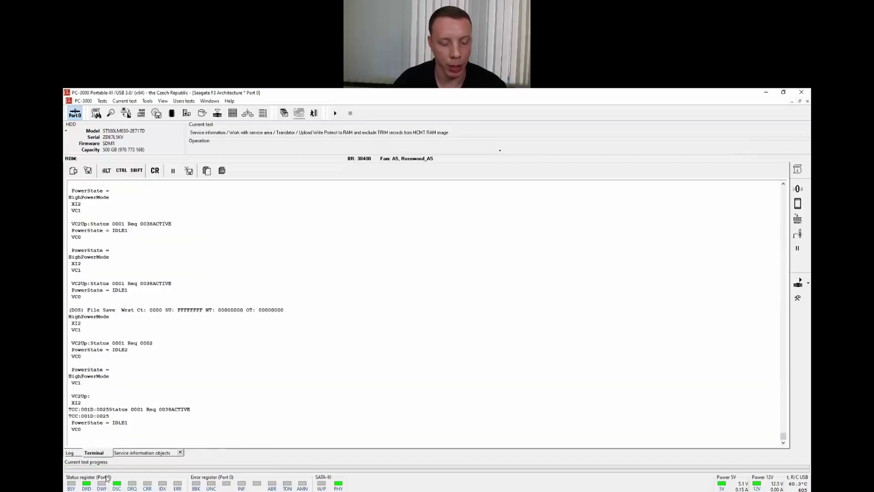
key(ctrl+z)
key(ctrl+z)
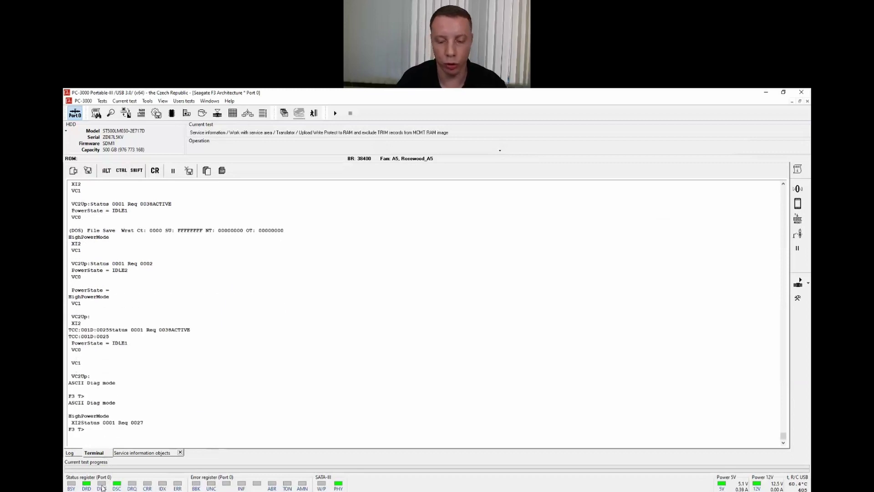
key(ctrl+z)
text(/c04)
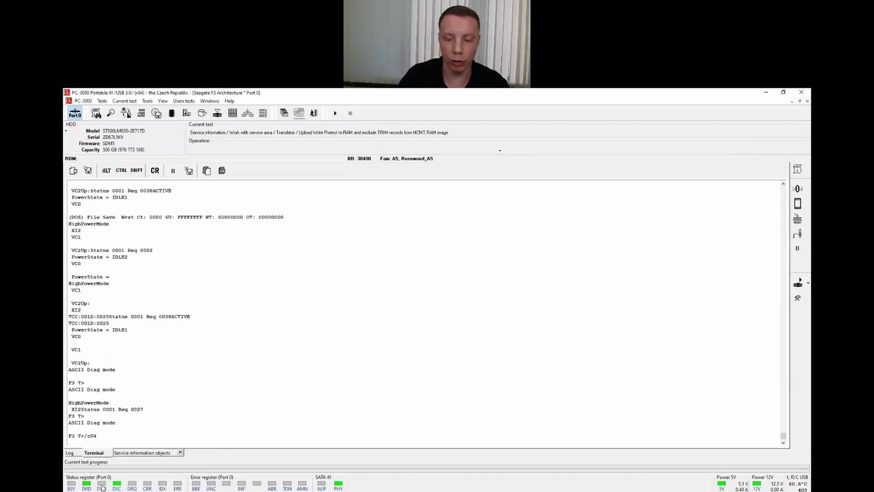
key(Return)
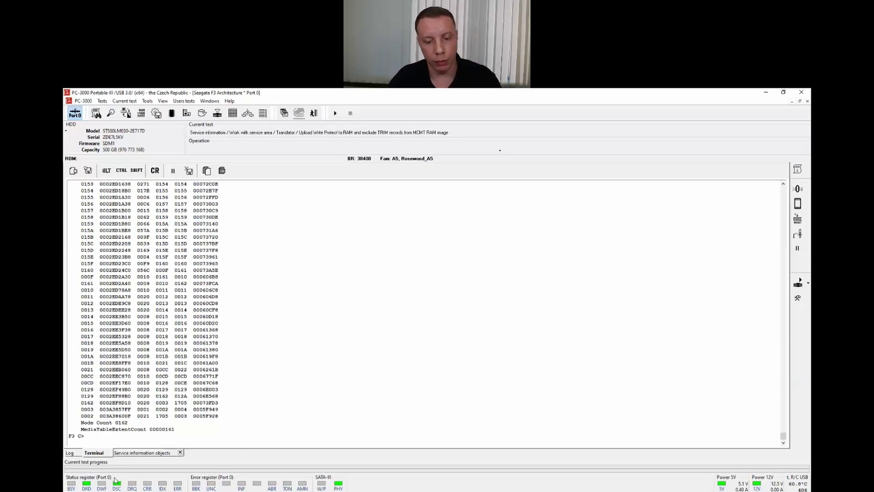
Step: Try to write 121211 into row 0x0090 of system file 181 on the drive
click(138, 453)
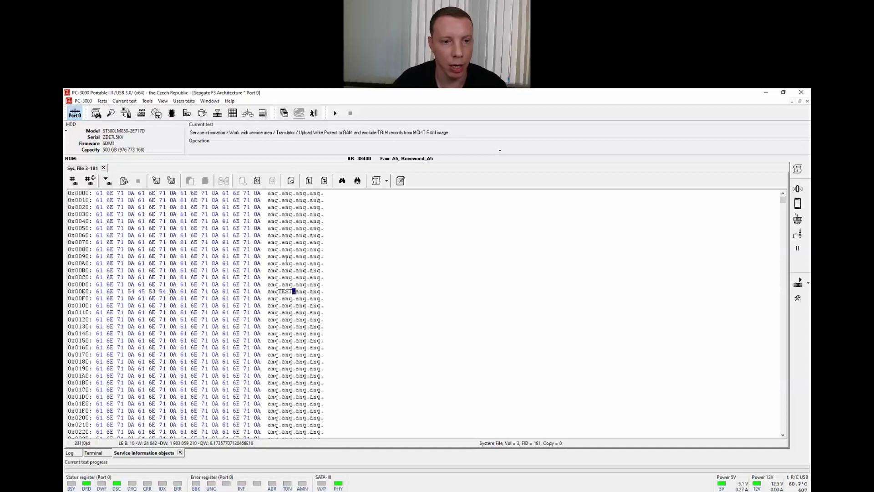
click(283, 257)
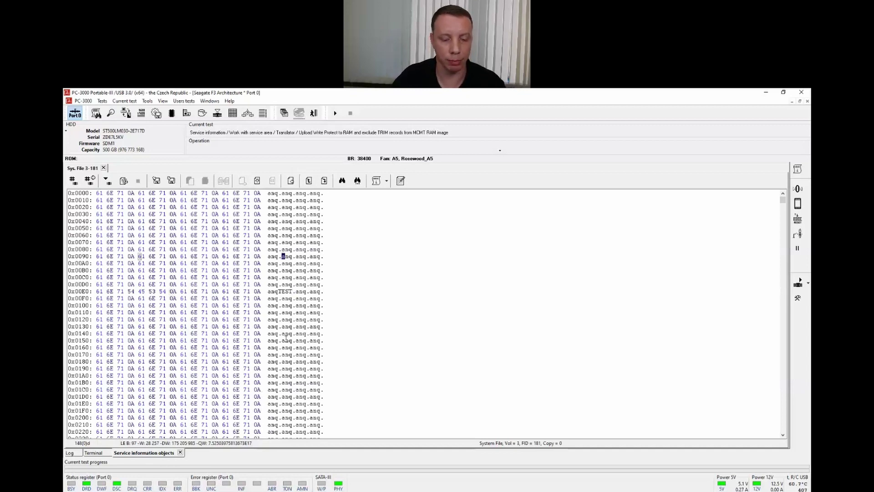
text(121211)
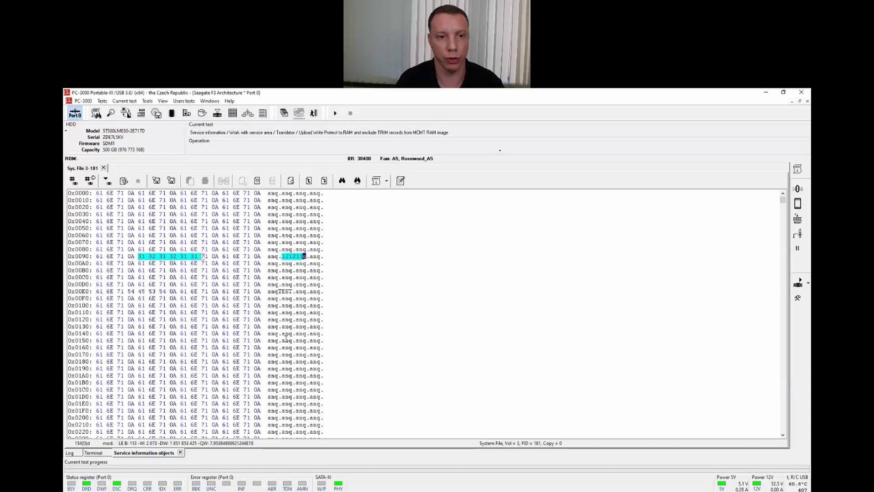
click(107, 182)
click(449, 304)
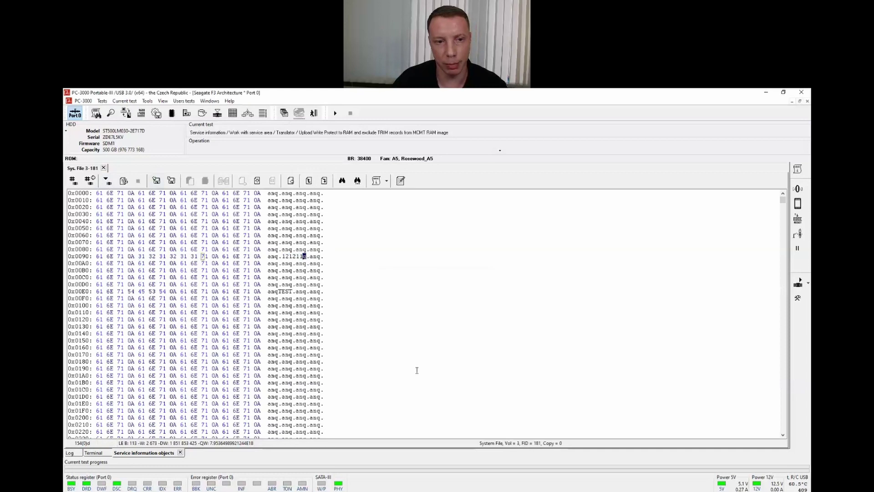
Step: Reread system file 181 from the drive and check the characters in row 0x0090
click(123, 180)
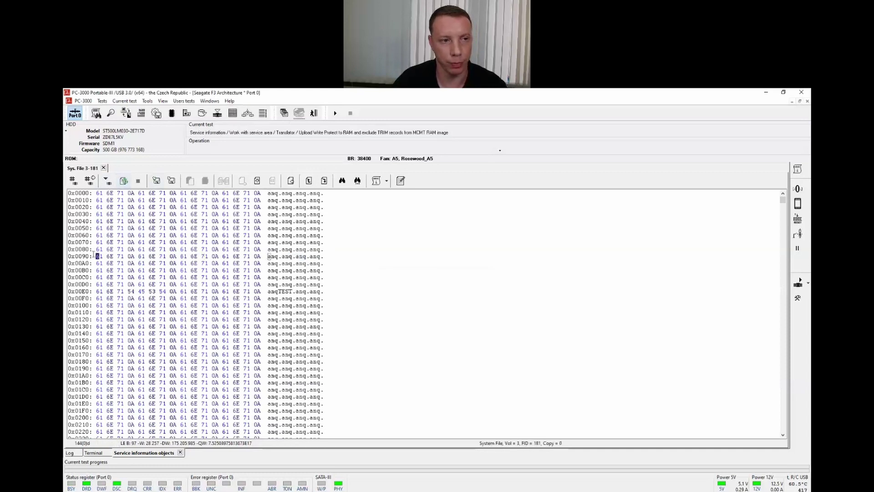
click(123, 182)
click(288, 255)
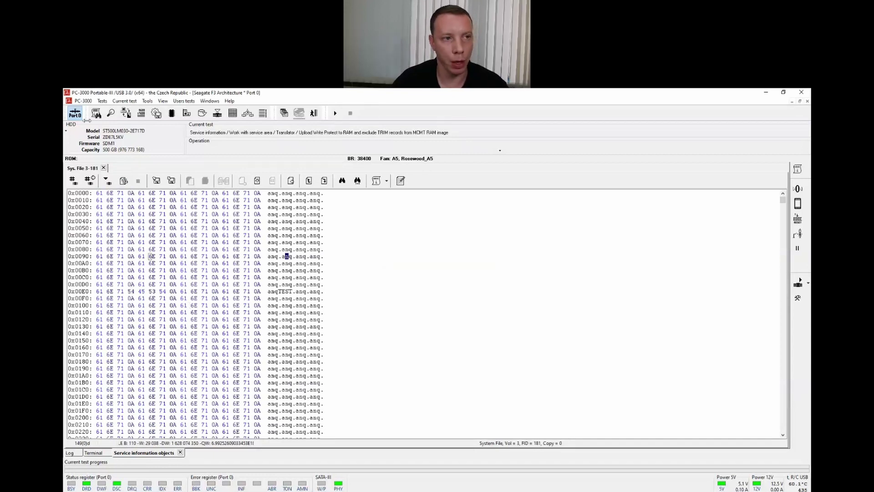
Step: Power off the drive, exit the utility, relaunch the Seagate F3 Architecture utility and reconnect the COM port
click(76, 117)
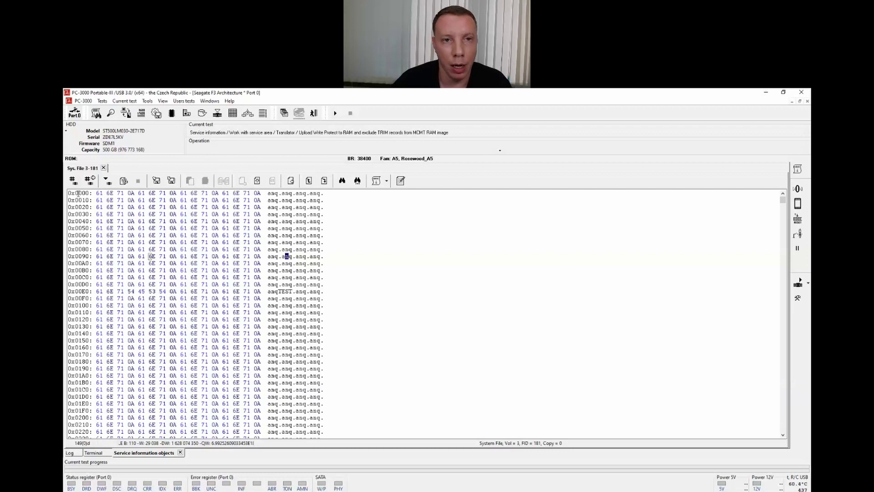
click(314, 113)
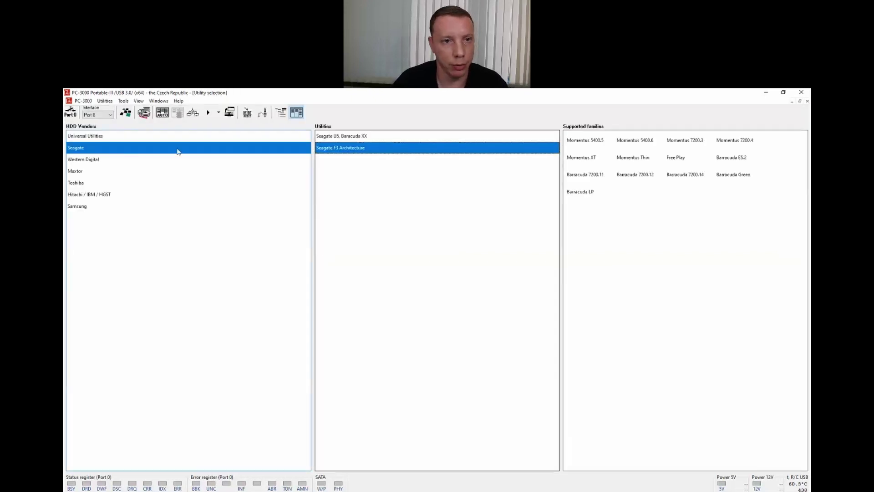
double_click(345, 148)
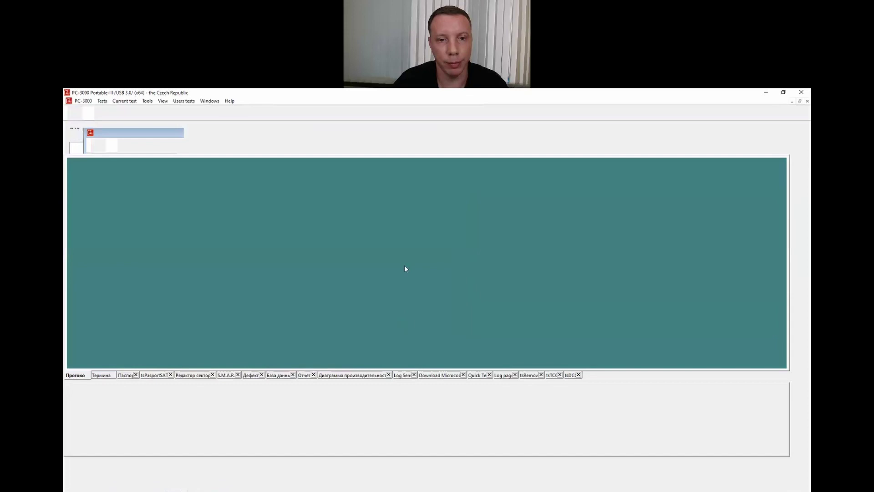
click(511, 316)
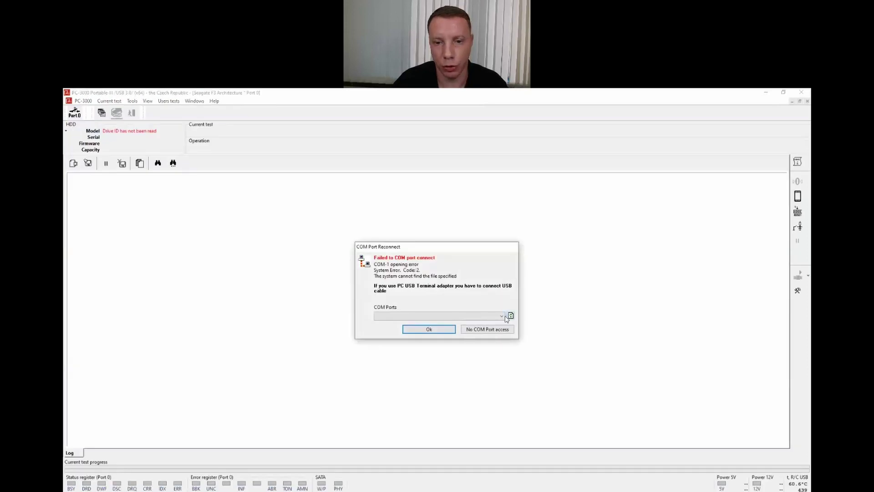
click(429, 329)
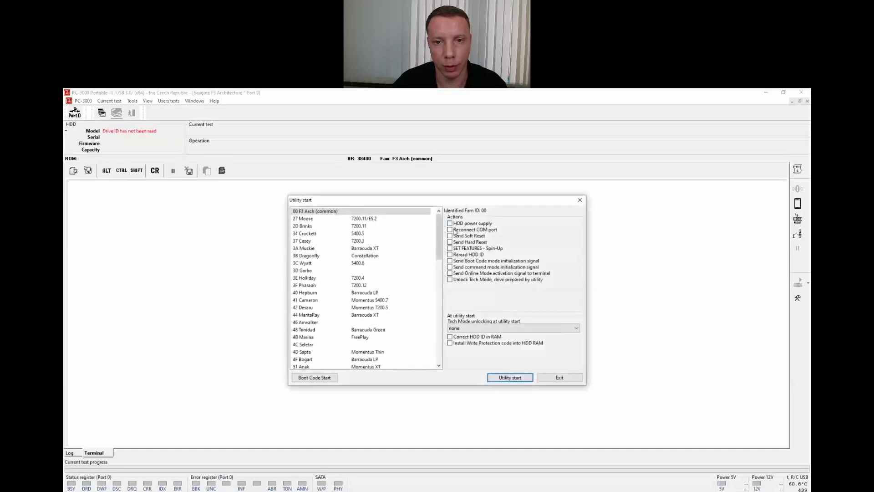
Step: Switch on the HDD power supply in the utility start settings and start the utility
click(479, 224)
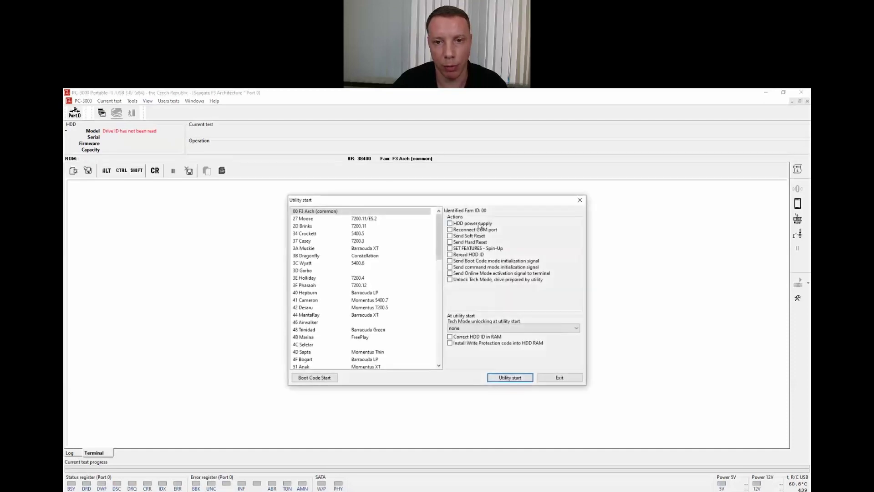
click(297, 378)
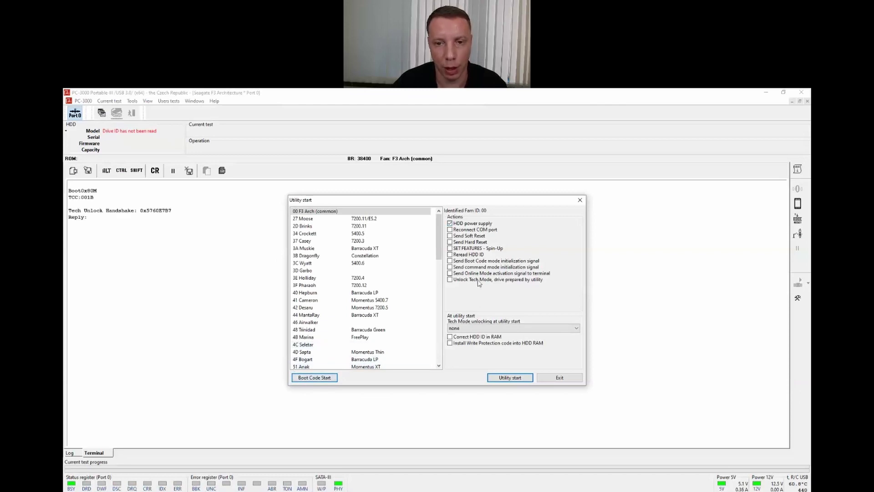
click(510, 378)
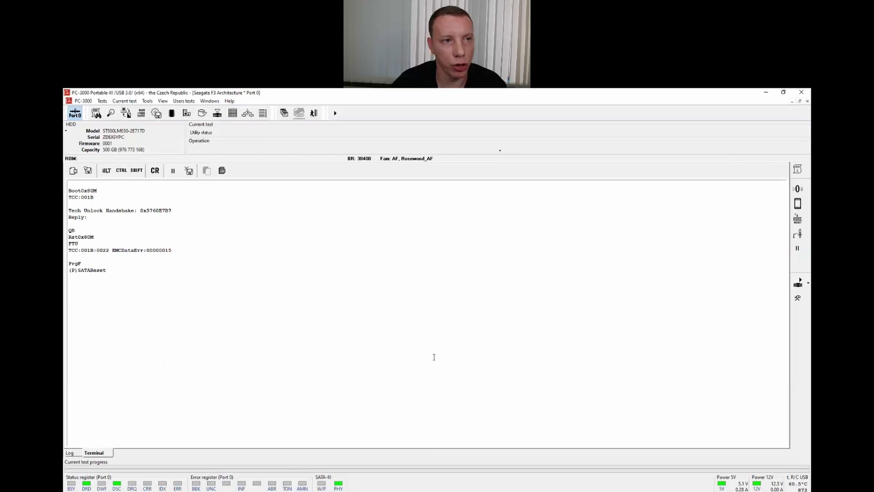
Step: Open the Flash ROM image extension and read the drive's ROM image via ATA
click(148, 102)
mouse_move(160, 113)
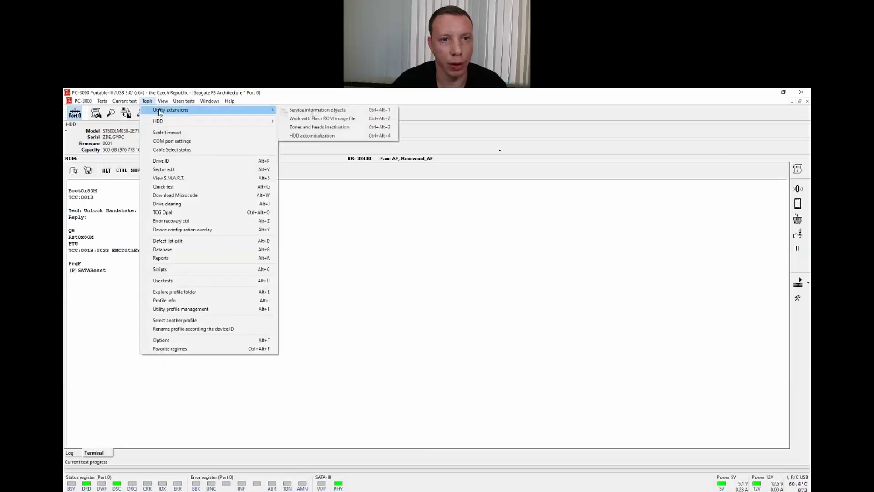
click(314, 119)
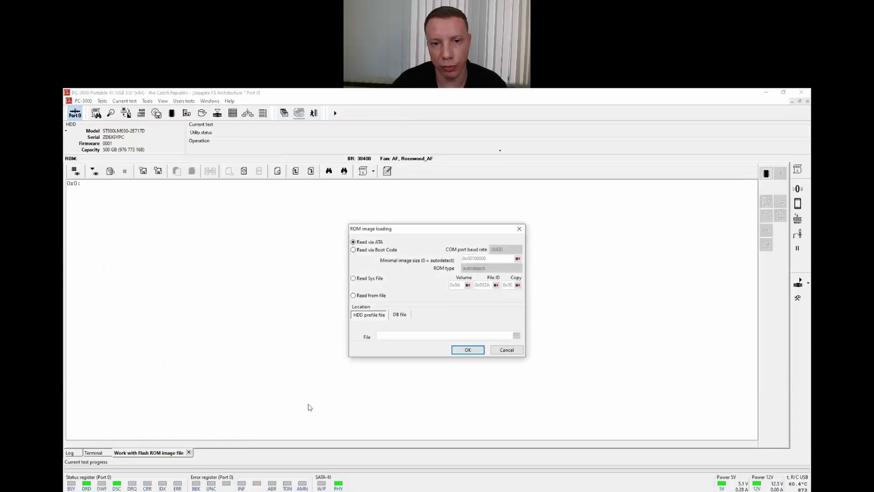
click(475, 351)
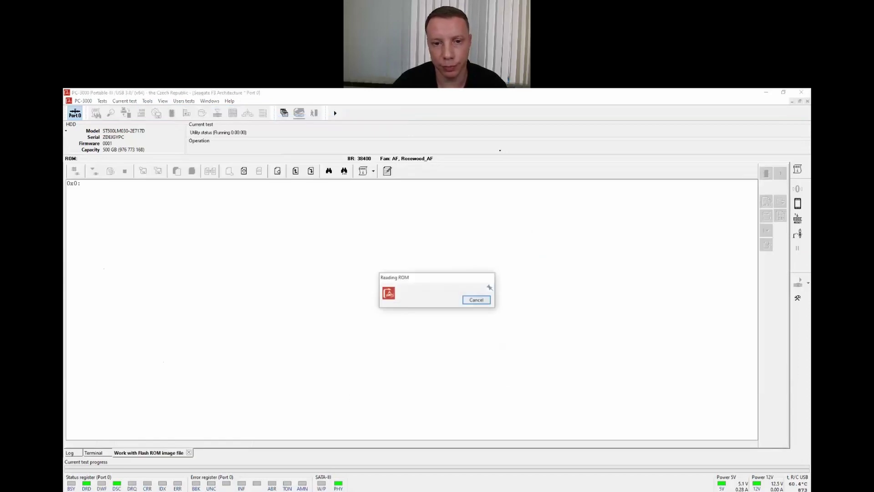
Step: Display the Flash ROM image read from the drive and open its ROM parameters
click(519, 367)
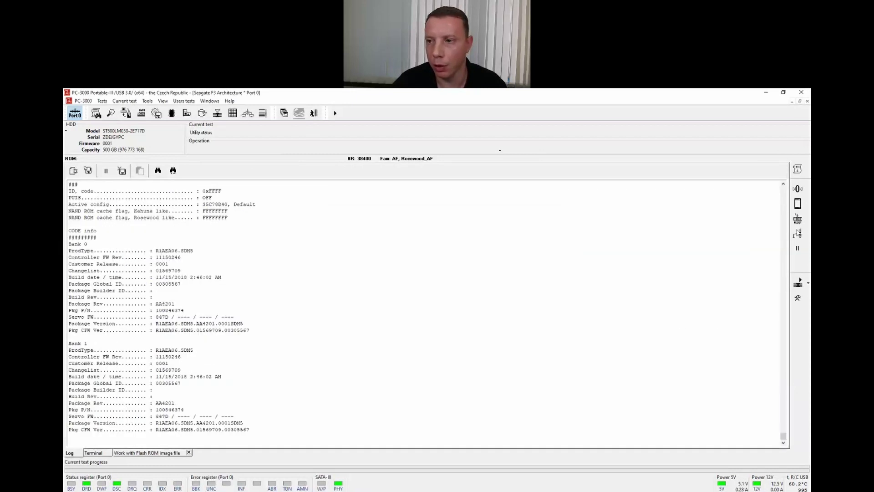
click(173, 454)
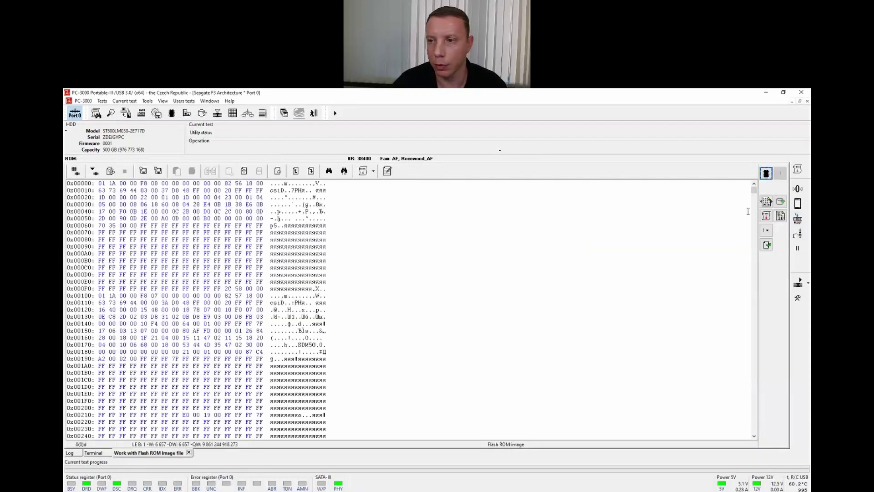
click(782, 215)
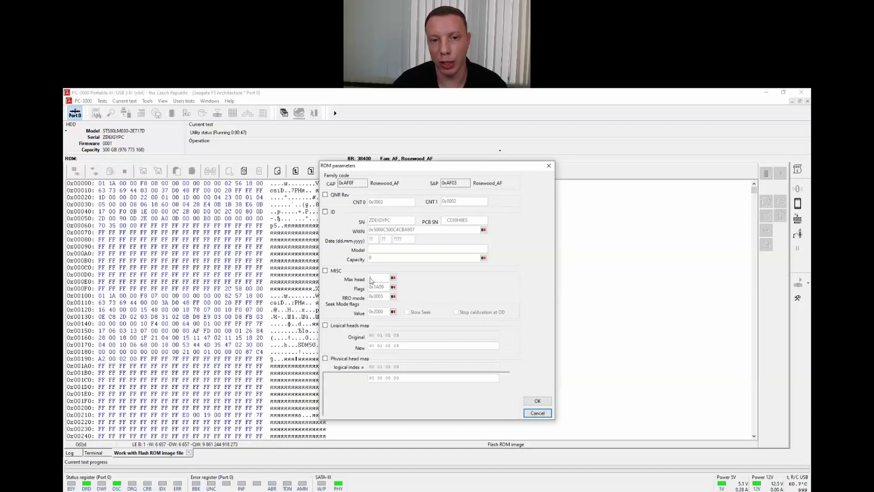
Step: Enable the logical heads map in the ROM parameters, set the new map's second entry to 00, and apply the change
click(333, 356)
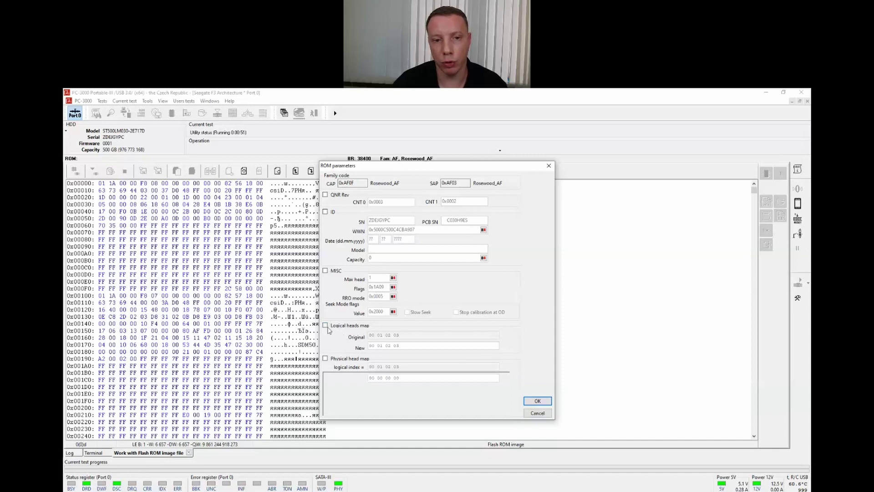
click(326, 326)
click(379, 336)
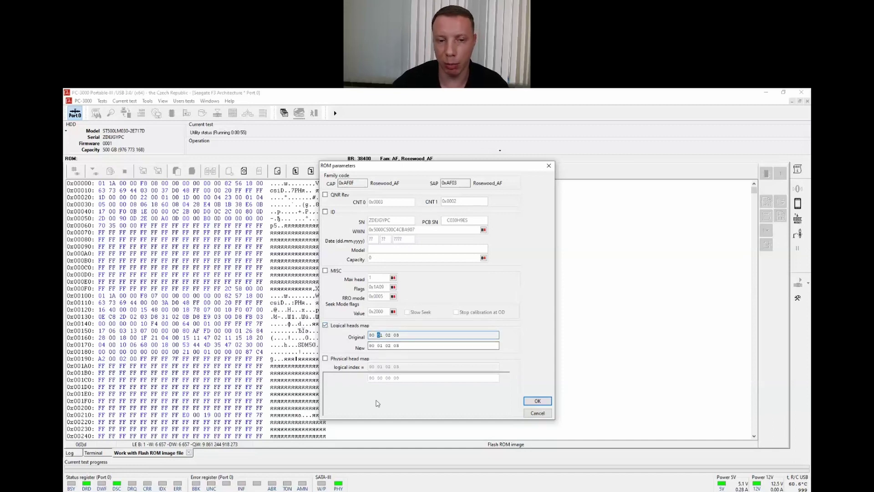
click(379, 346)
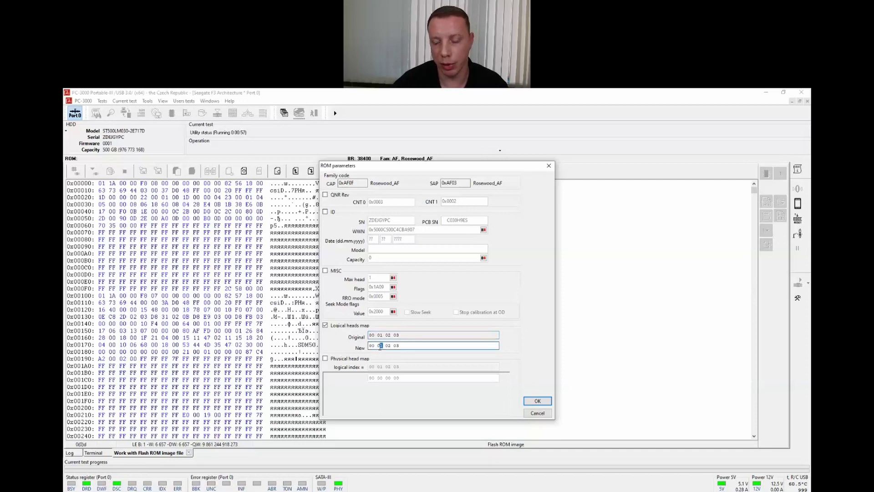
text(0)
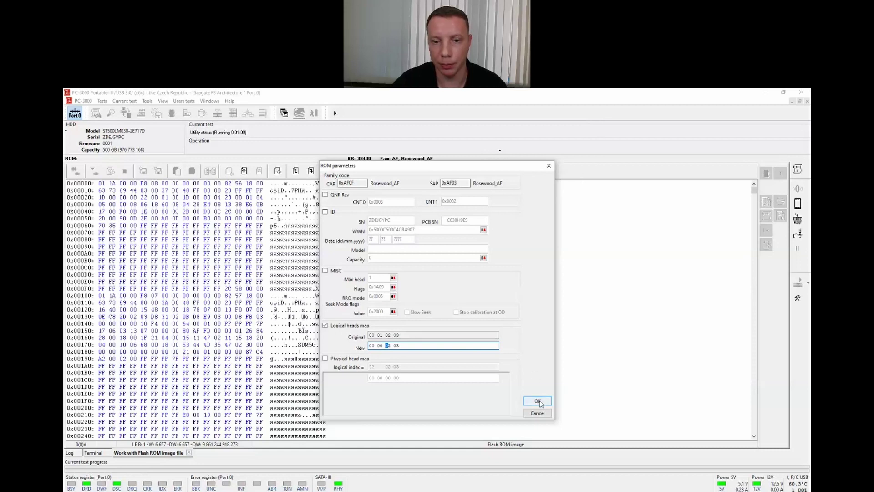
click(538, 401)
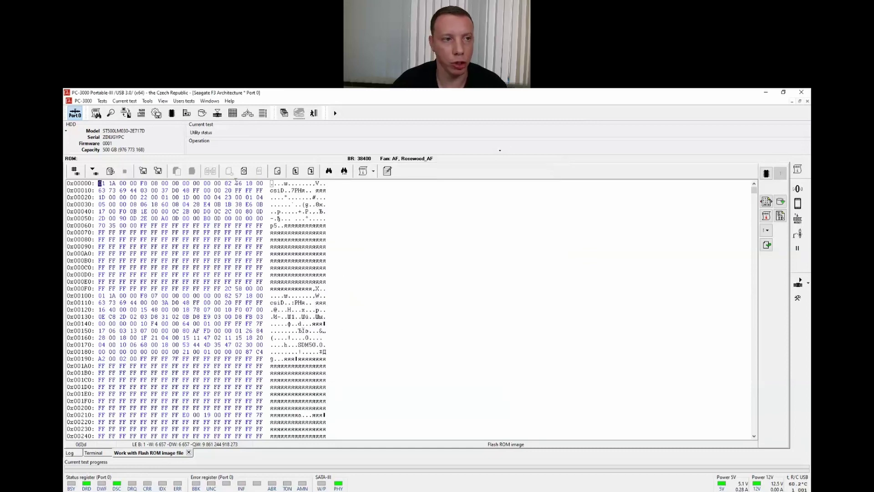
Step: Write the modified ROM image to the HDD at a COM port baud rate of 460800 and check the log
click(95, 173)
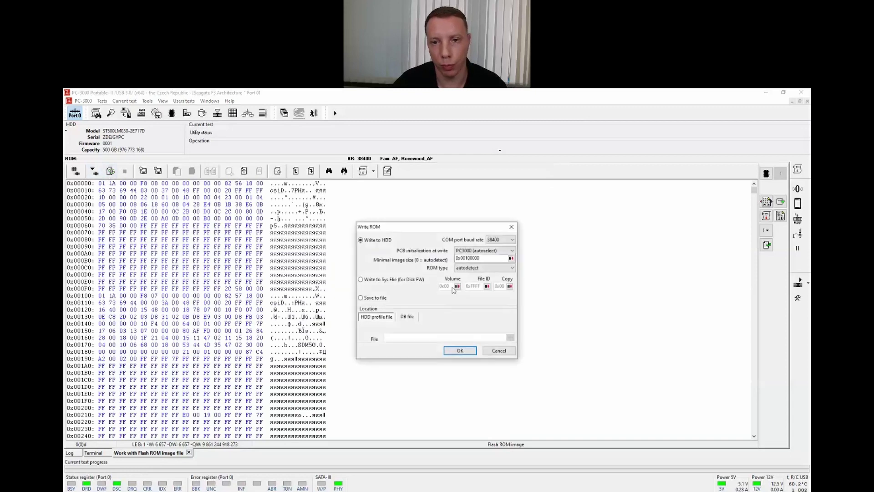
click(510, 239)
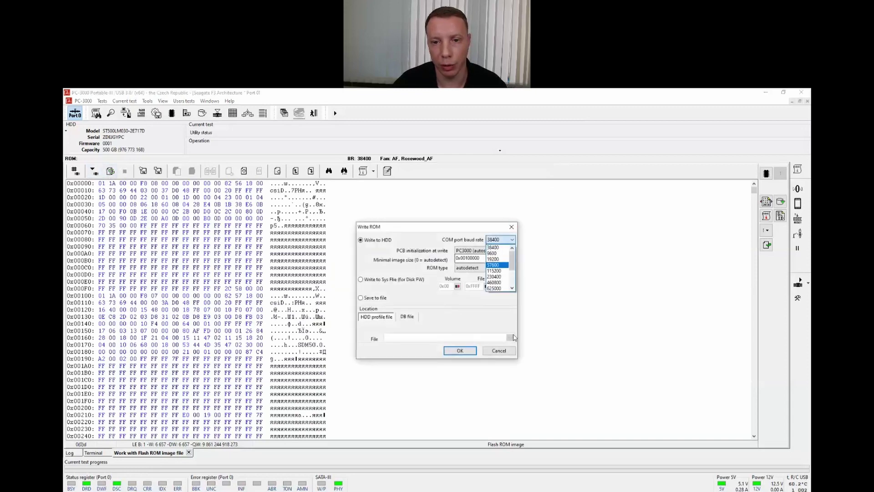
click(495, 282)
key(Return)
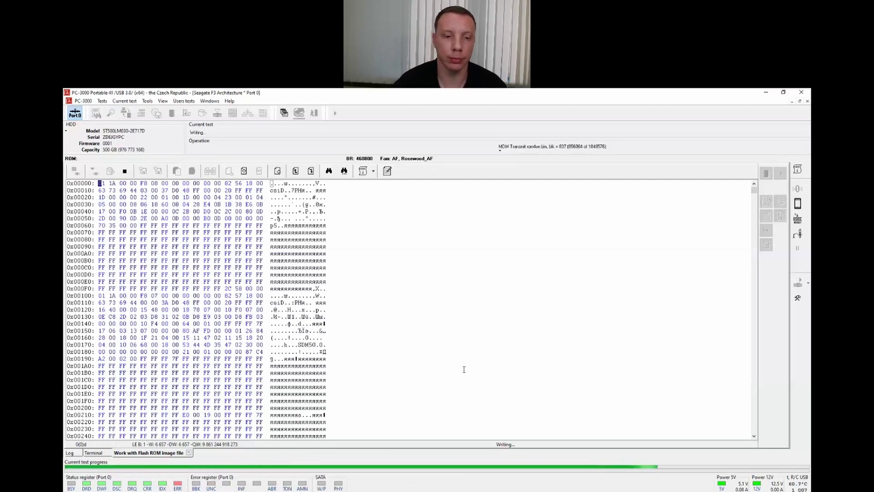
click(70, 452)
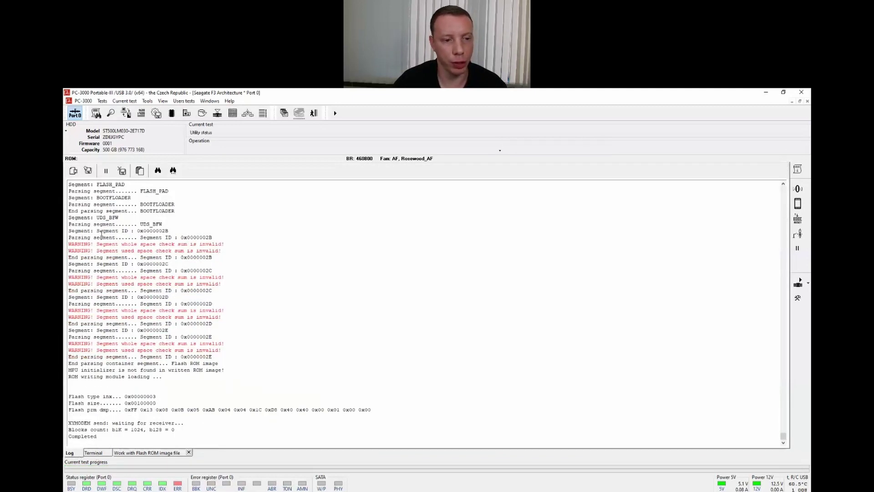
Step: Clear the terminal output and unlock Tech Mode with the option for a drive prepared by the utility
click(93, 453)
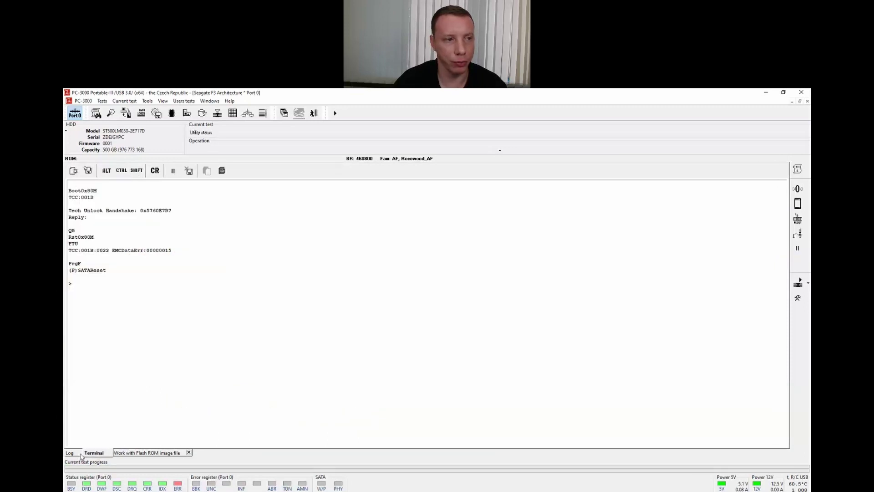
click(73, 170)
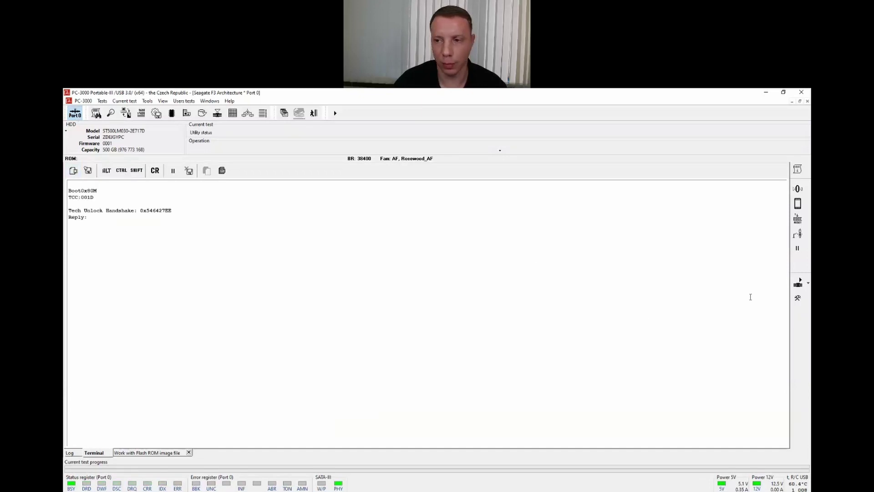
click(799, 285)
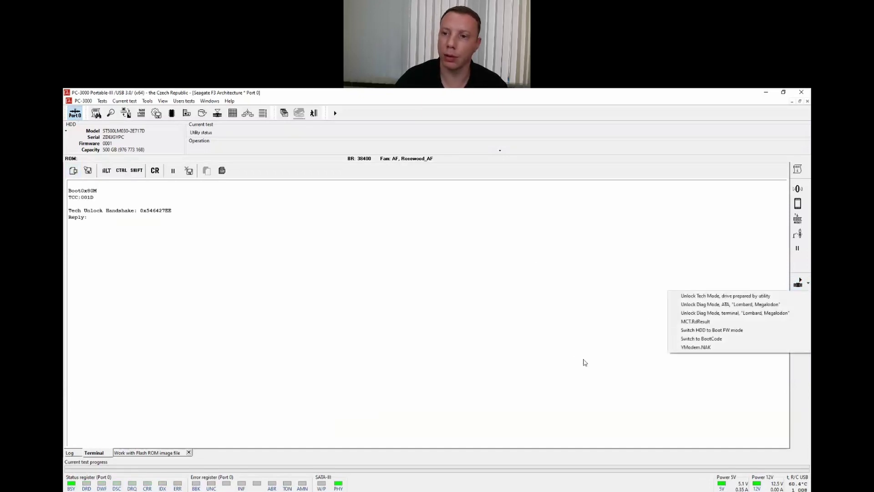
click(711, 297)
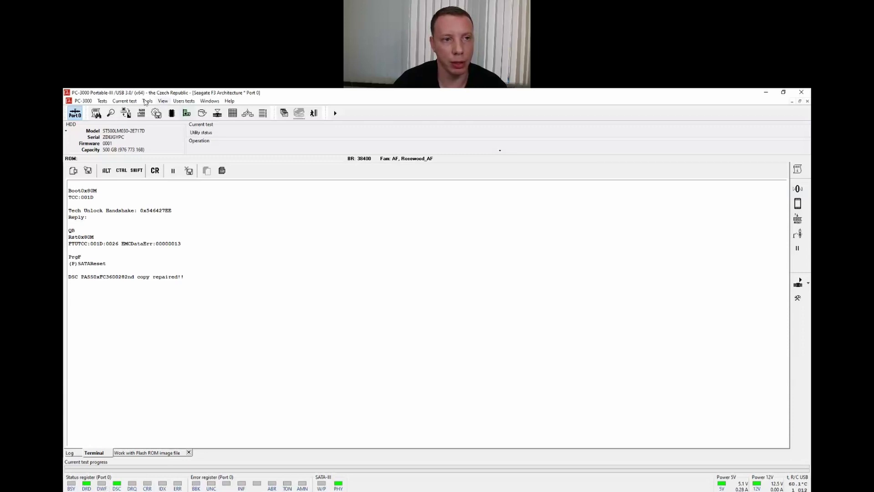
Step: Examine LBA 0 and the drive's last sector in the sector editor, highlighting the final four bytes of row 0x1F0
click(149, 101)
click(165, 170)
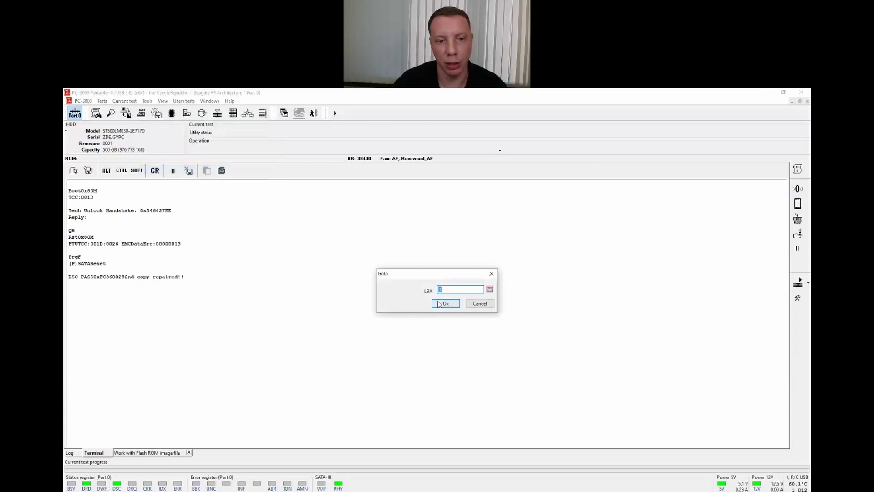
click(446, 303)
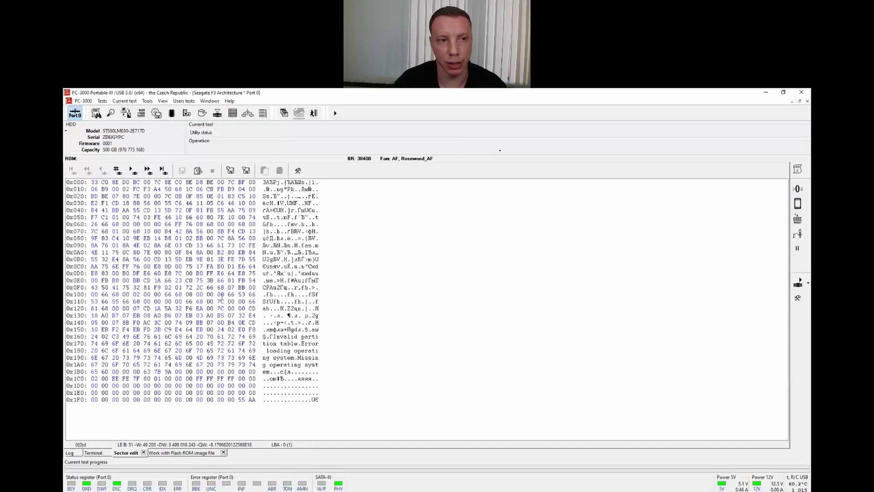
click(162, 170)
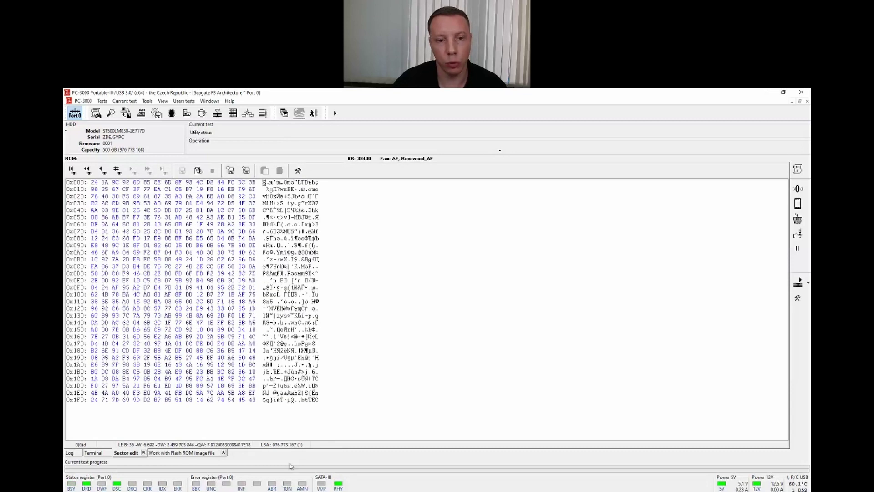
drag(219, 399, 252, 400)
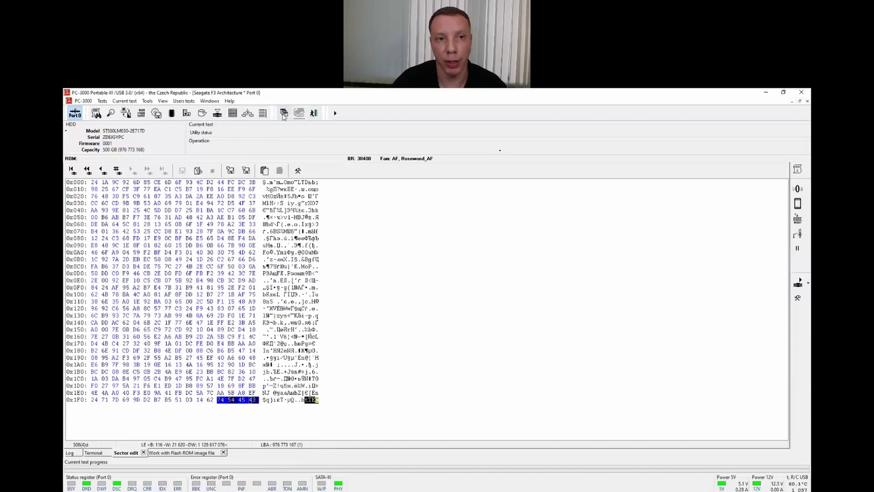
Step: Launch Data Extractor from the utility and start a new task named SG
click(284, 113)
click(306, 134)
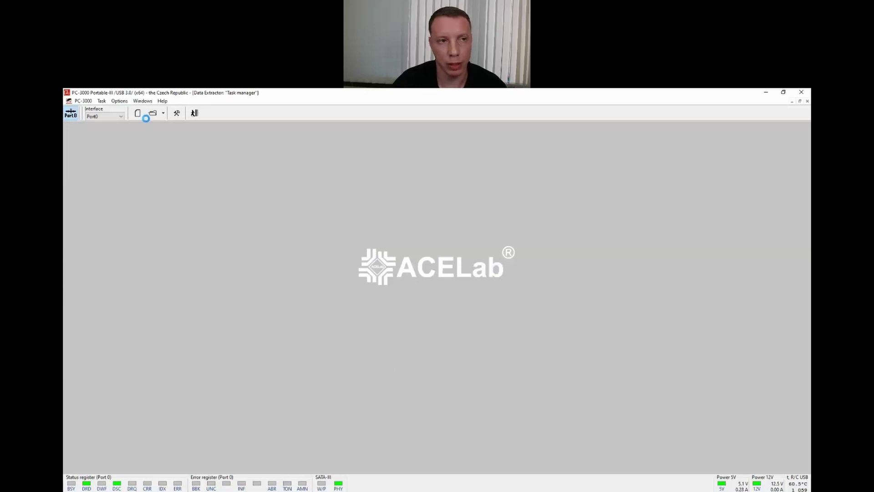
click(151, 114)
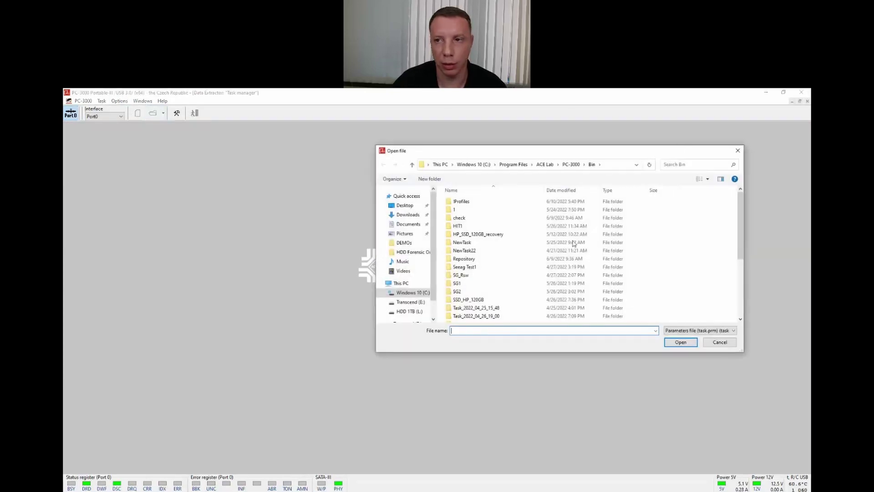
click(737, 151)
click(138, 114)
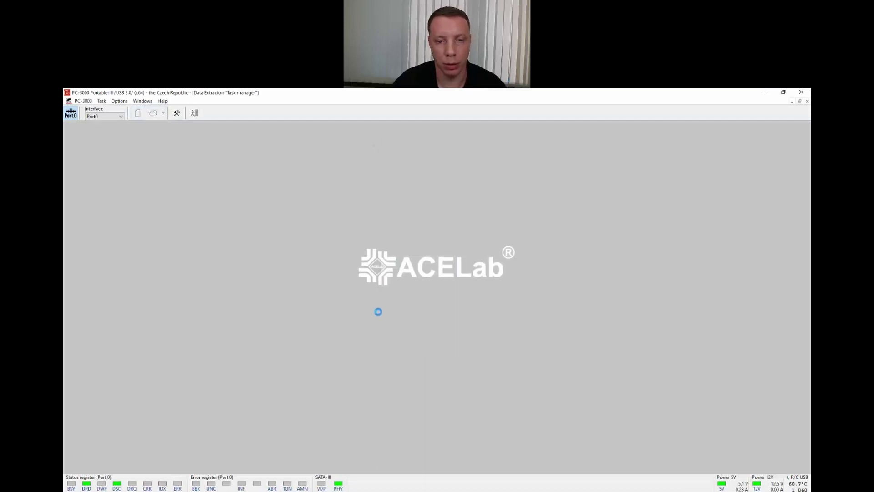
text(SG)
Step: Create the task with PC3000 SATA0 as the source device and only Read Drive ID enabled for initialization
click(527, 368)
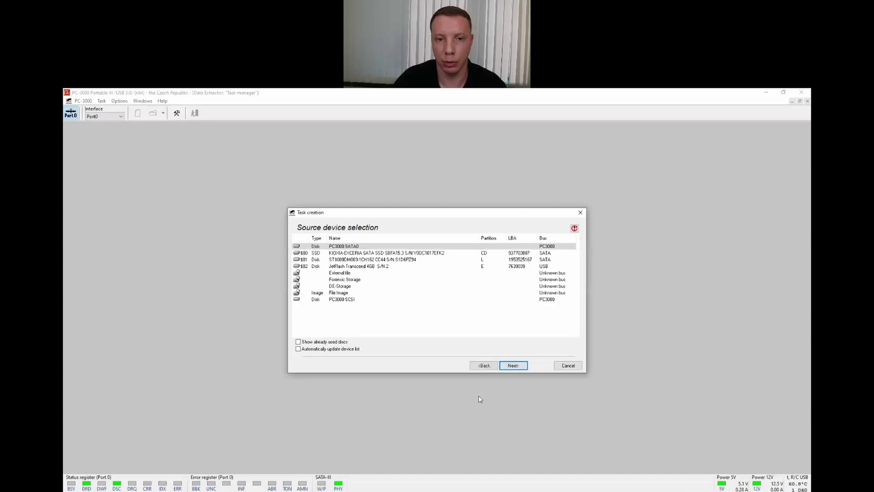
click(513, 367)
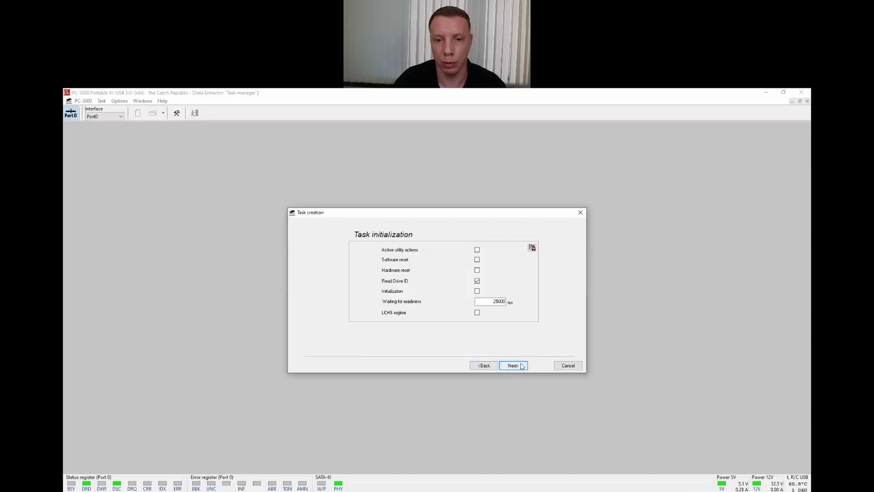
click(524, 368)
click(526, 368)
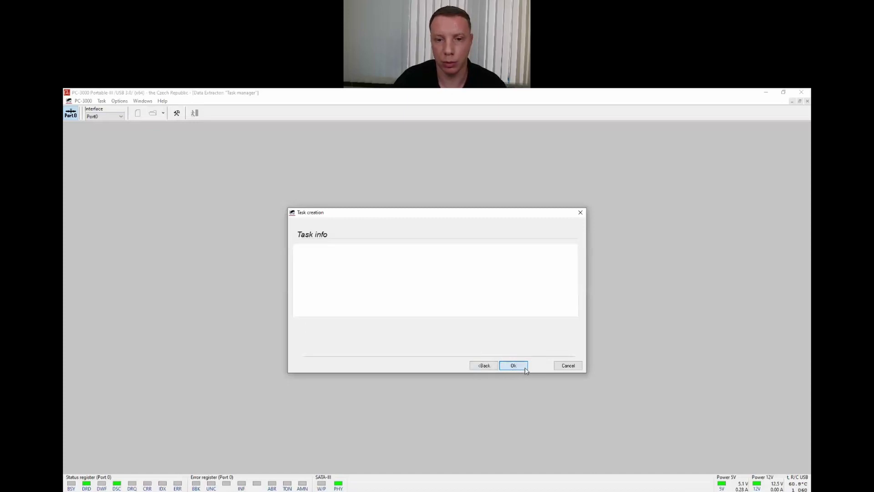
click(526, 367)
click(467, 303)
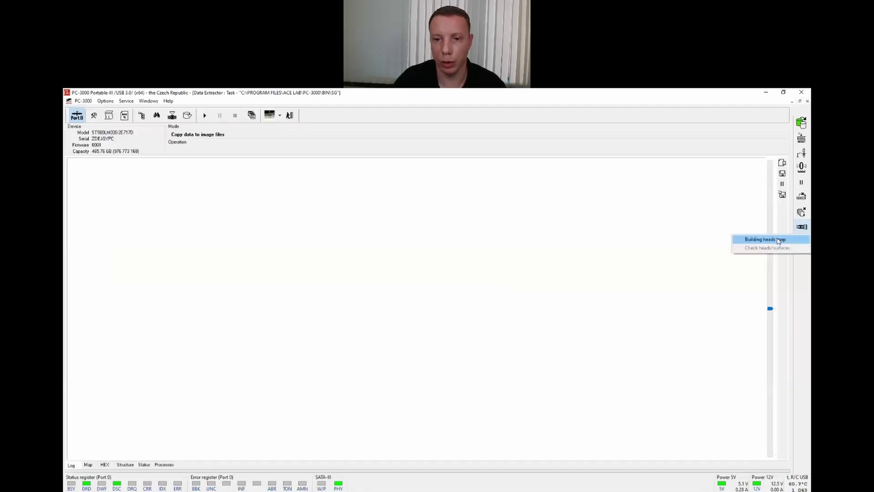
Step: Build the heads map for the drive, declining the HDD spin-down
click(774, 239)
click(533, 315)
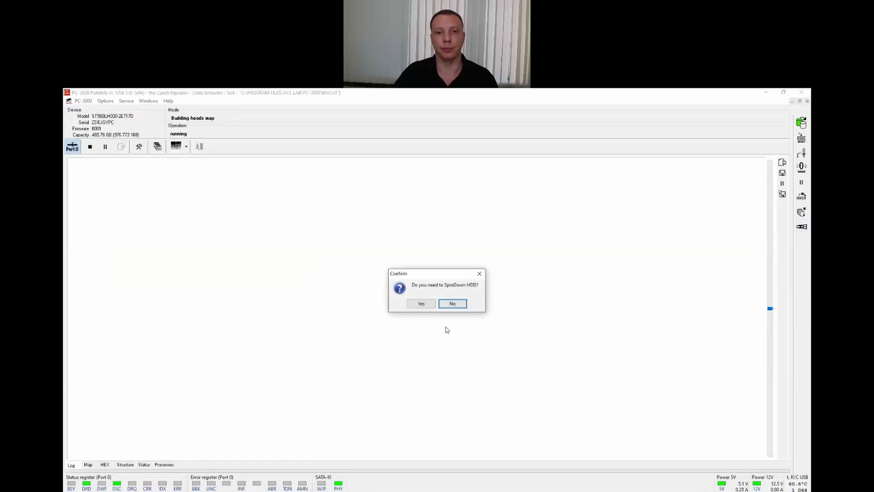
click(452, 303)
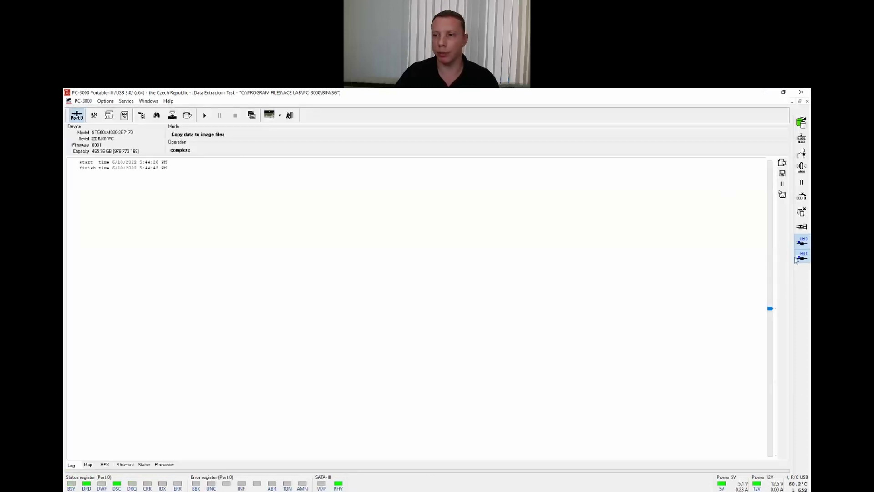
Step: Show the sector map, run the data copy with only head 0 selected, and stop it
click(94, 466)
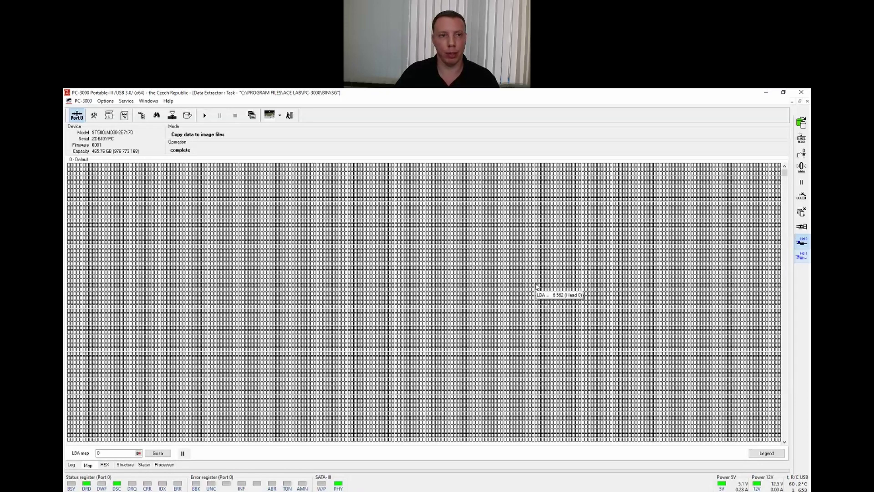
click(205, 116)
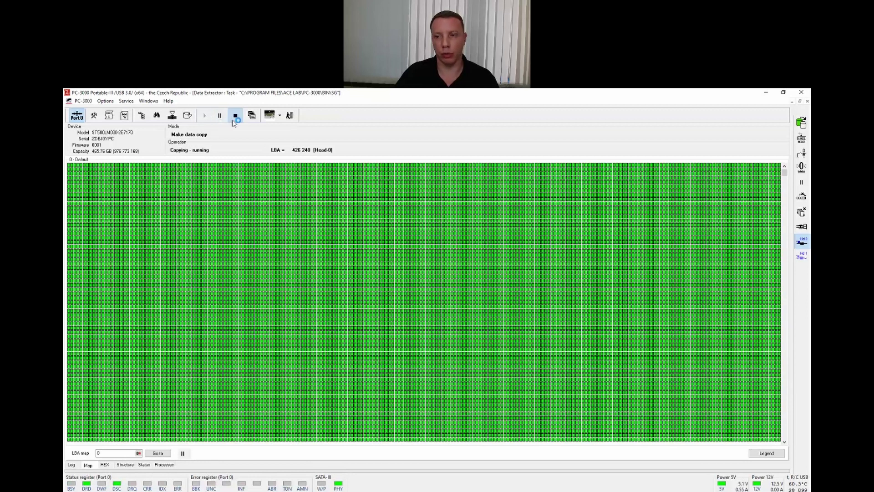
click(235, 116)
Step: Switch the copy selection to head 1 only, run the data copy, and stop it
click(807, 257)
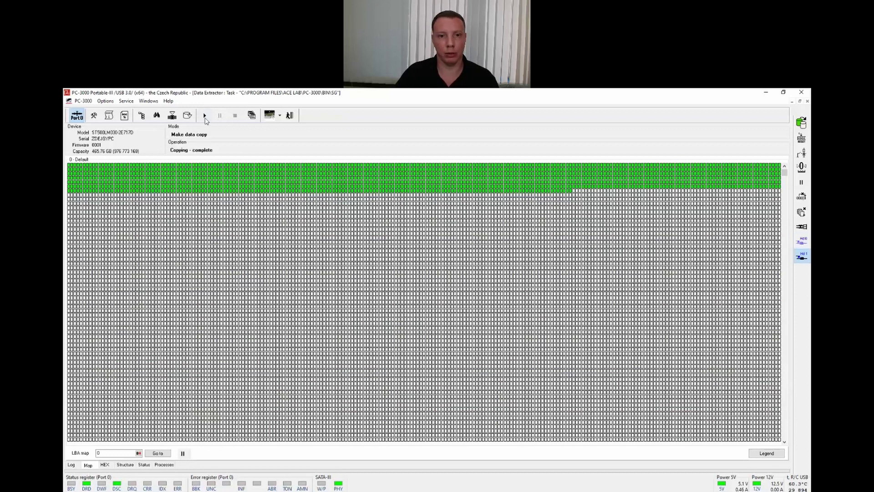
click(205, 116)
click(402, 312)
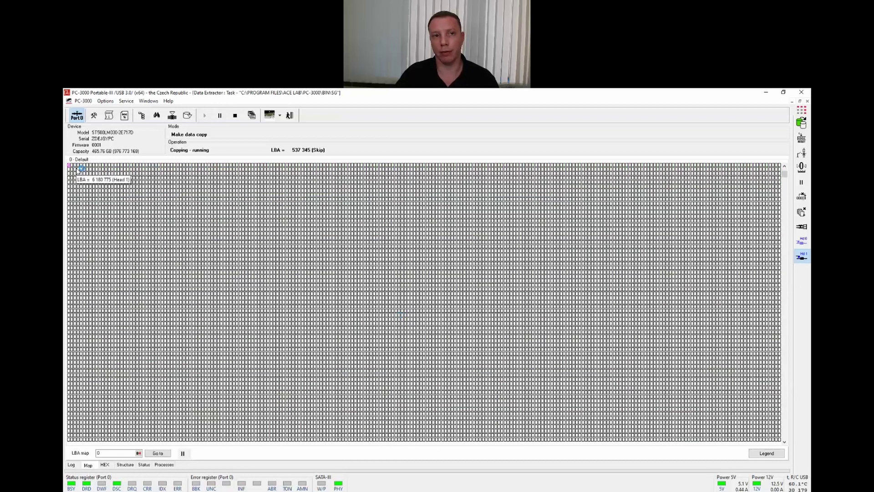
click(235, 117)
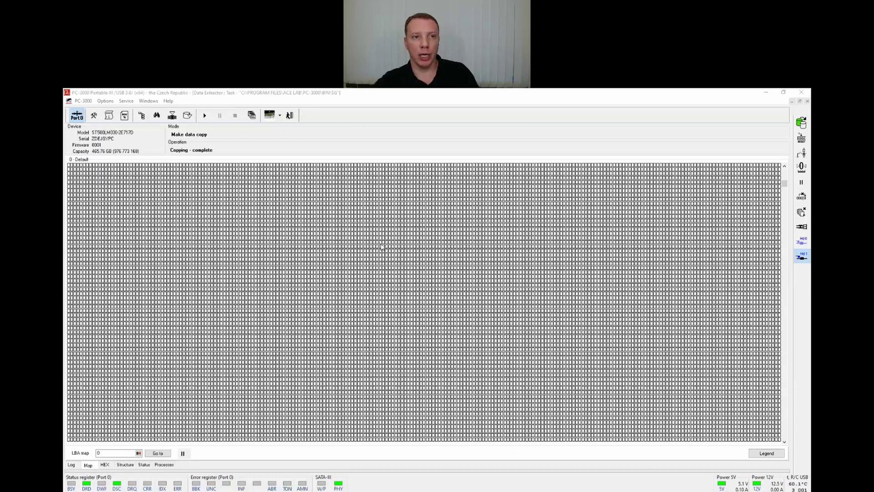
Step: Switch to the Seagate F3 Architecture utility on Port 0 and open the Edit HDD ID function for the drive
click(155, 105)
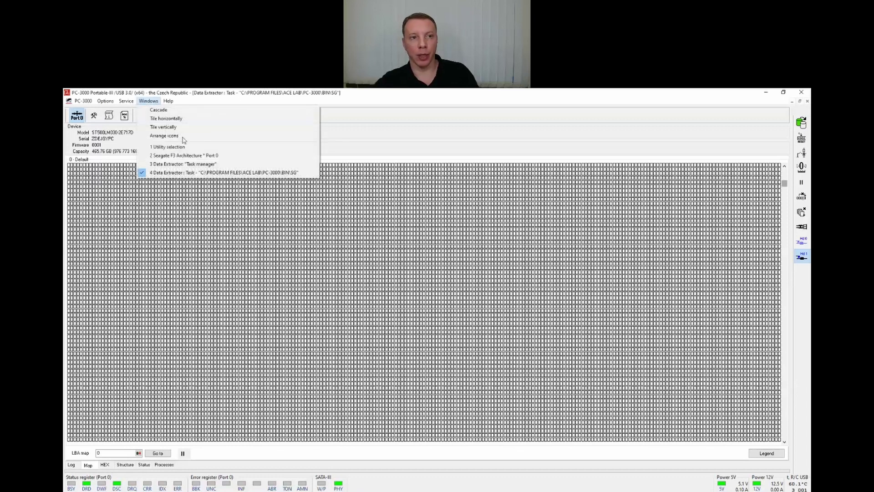
click(202, 156)
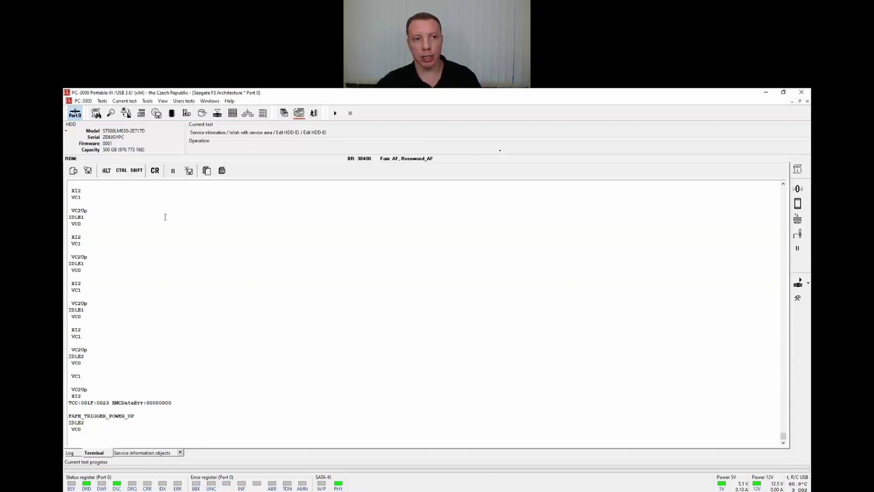
click(201, 113)
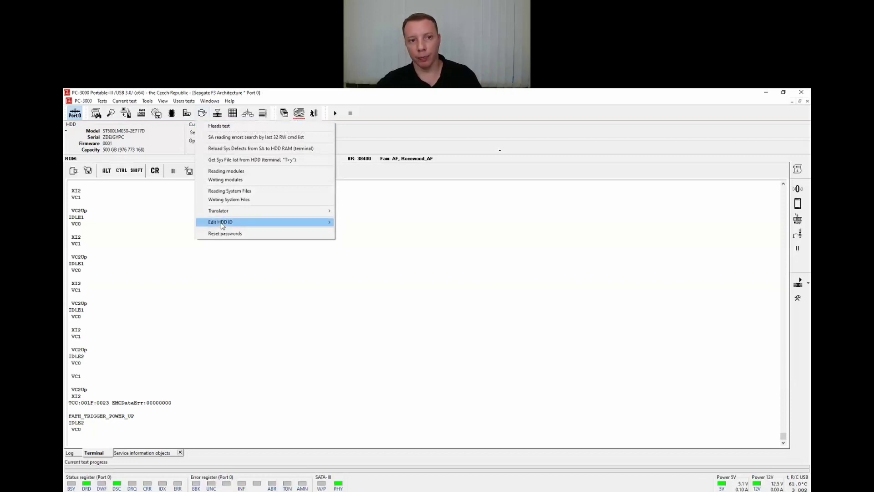
mouse_move(222, 225)
click(358, 223)
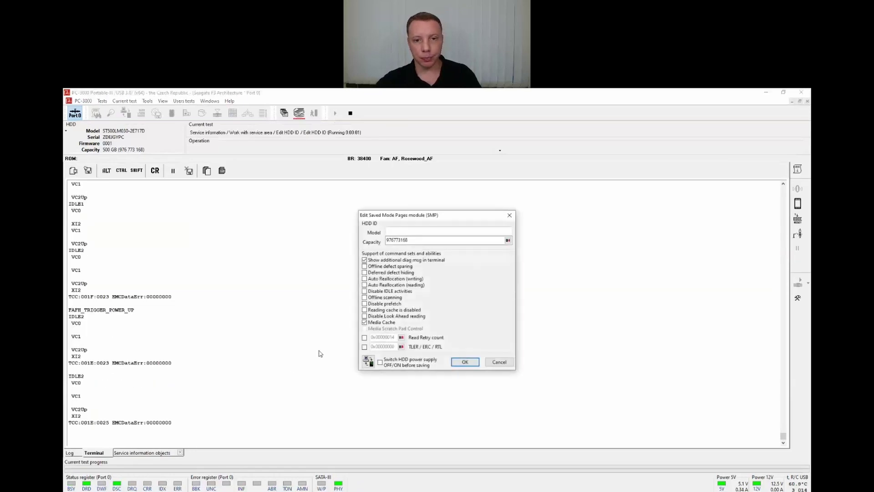
Step: Enable the TLER / ERC / RTL value and set it to 0x00000002, and enable Read Retry count at 0x00000005
click(364, 347)
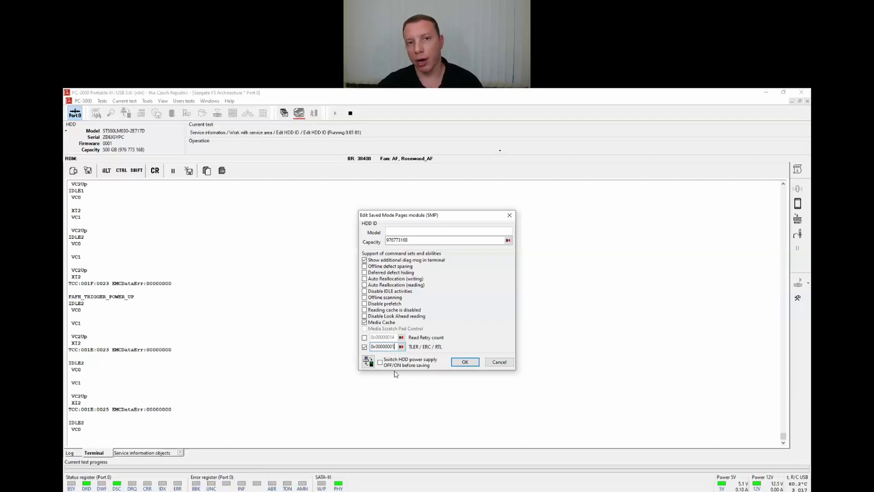
drag(396, 347, 392, 347)
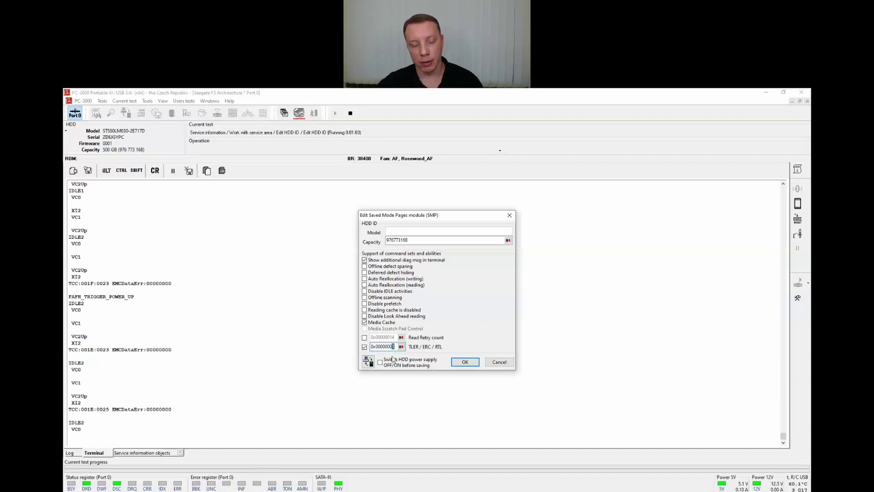
text(2)
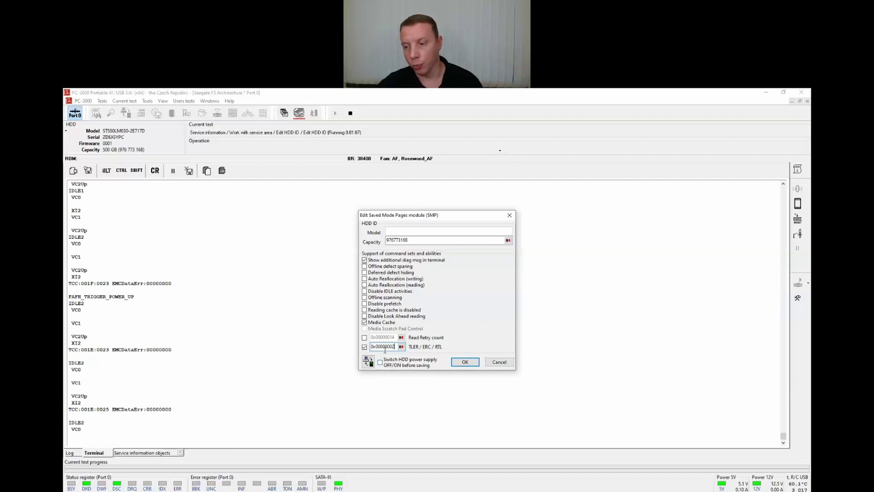
mouse_move(401, 349)
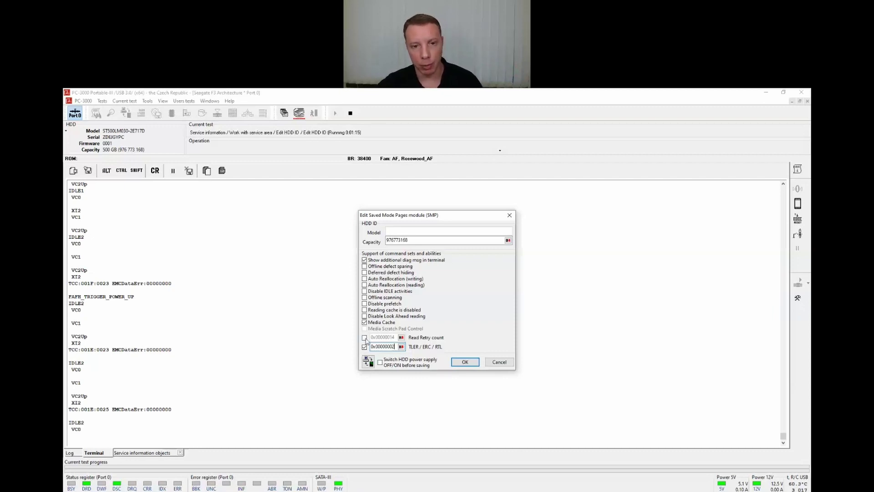
click(365, 339)
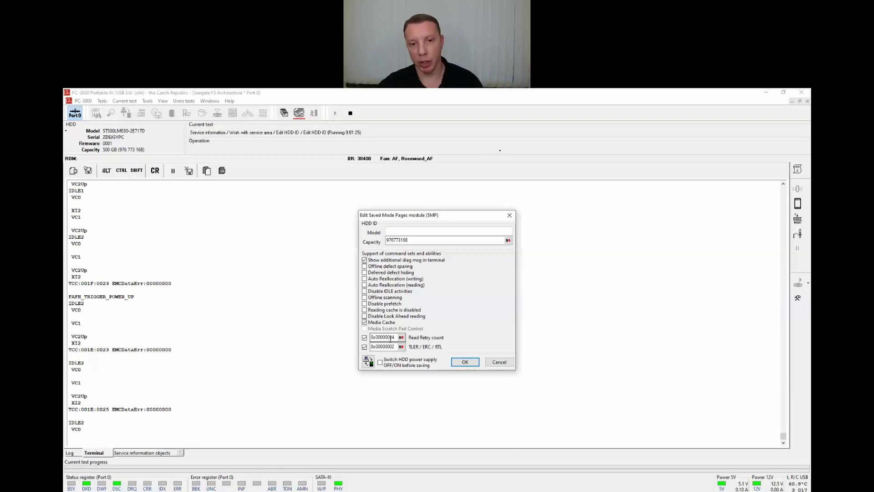
drag(390, 339, 396, 338)
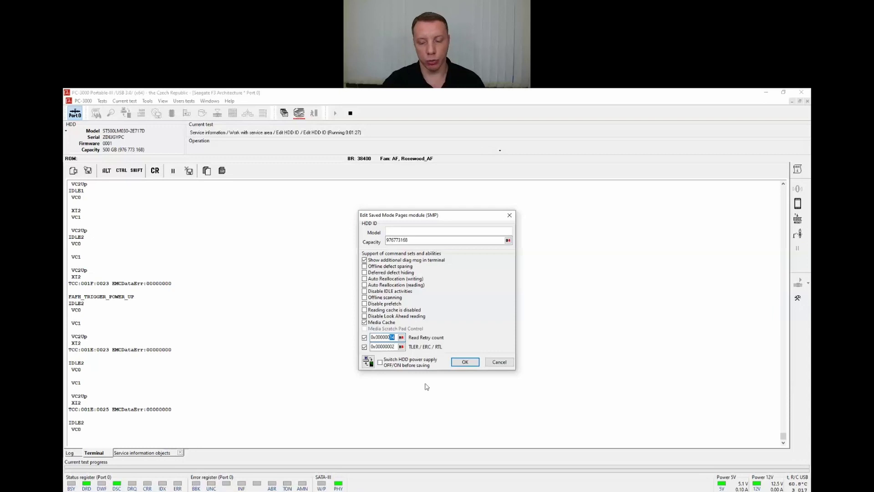
text(05)
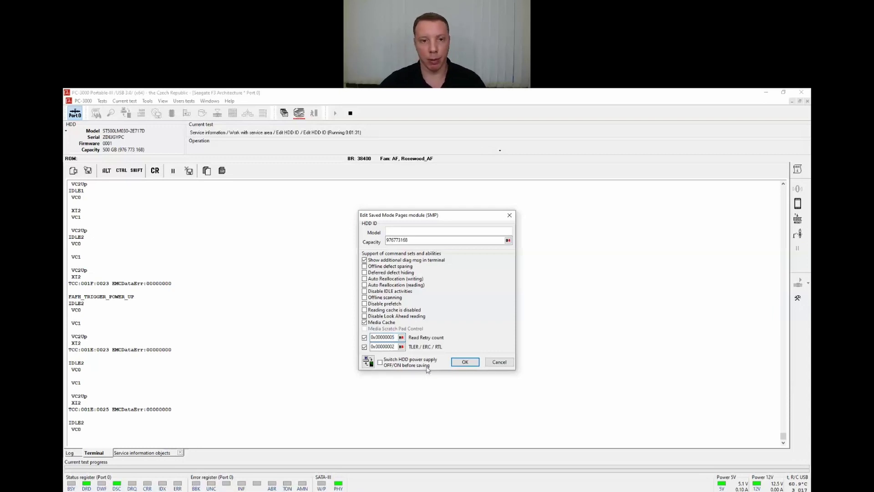
Step: Toggle the Offline scanning option and save the mode page changes, accepting the drive's power OFF/ON switch
click(365, 298)
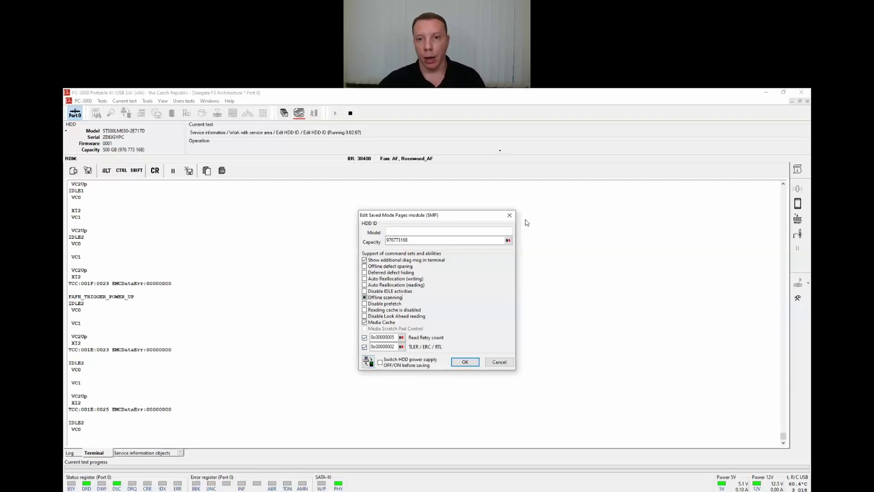
click(469, 361)
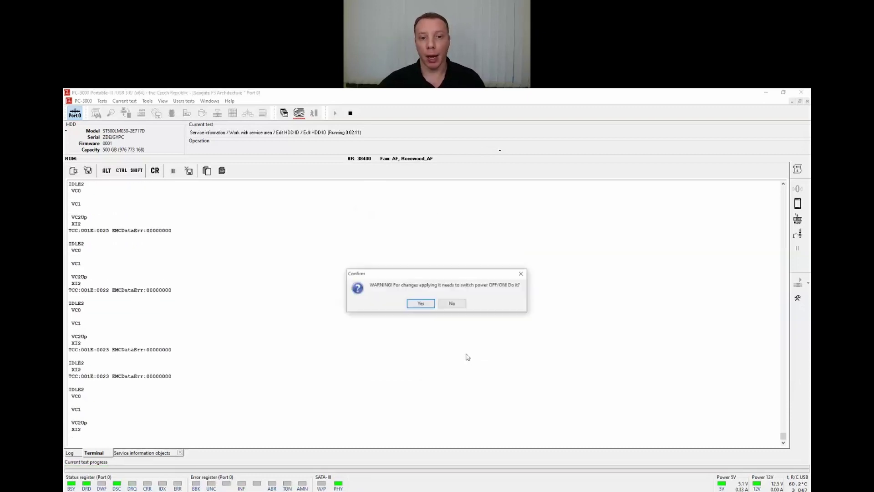
click(433, 304)
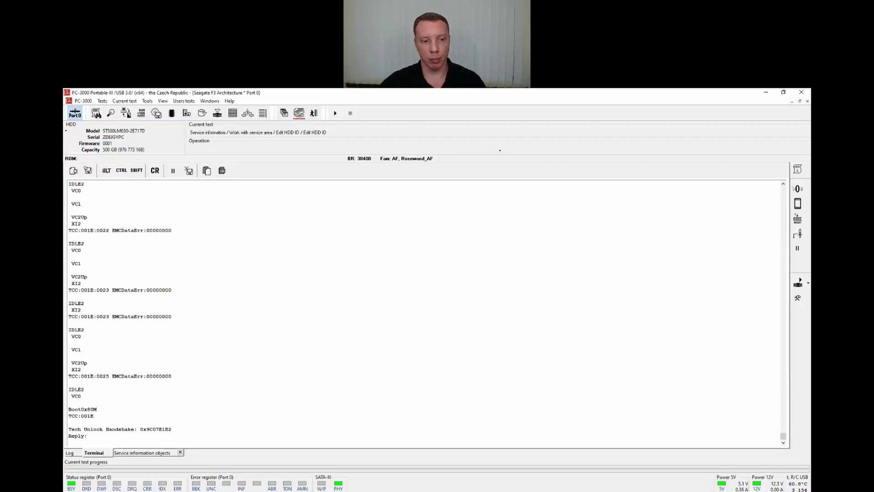
Step: Switch to the PC-3000 software update features PDF in Adobe Acrobat Reader and show it full screen
key(super+d)
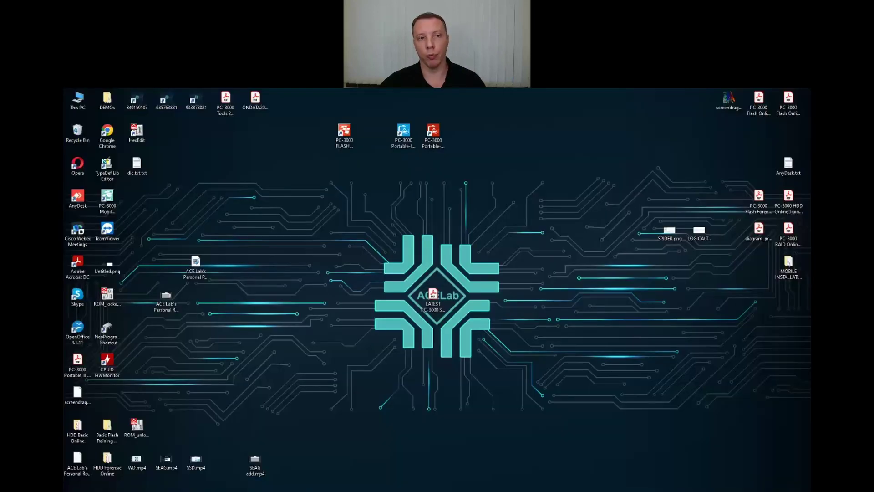
key(alt+Tab)
click(97, 101)
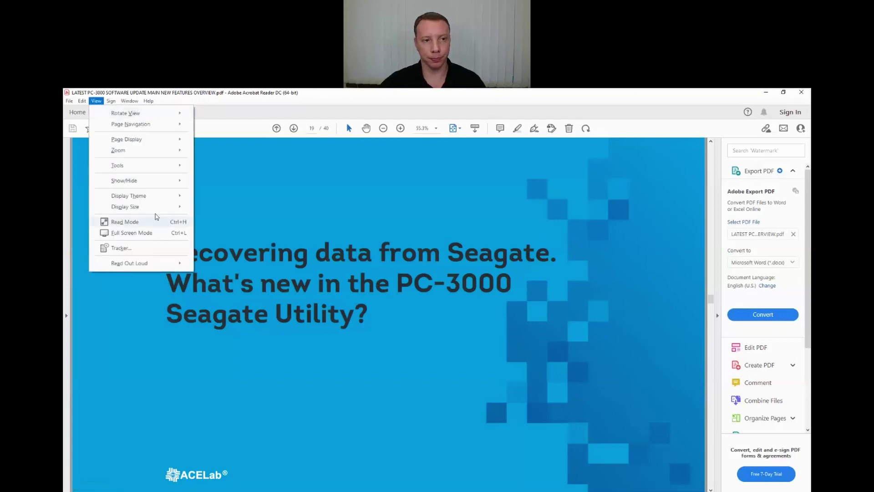
click(146, 233)
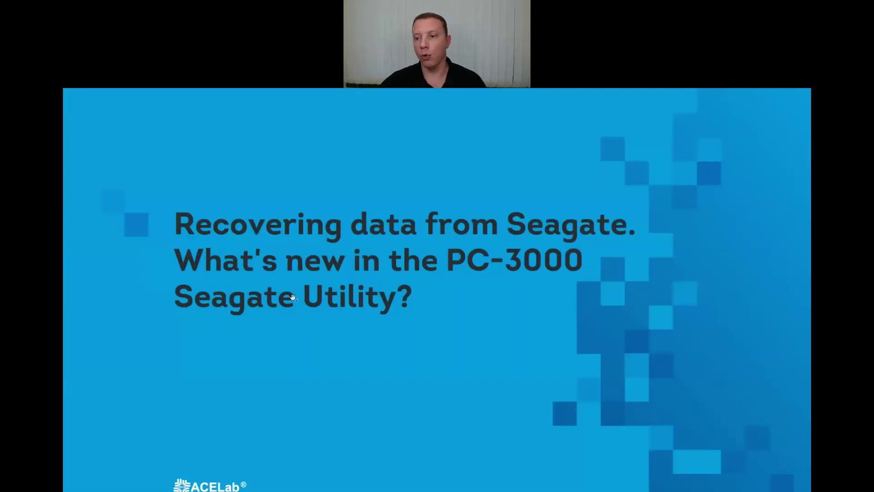
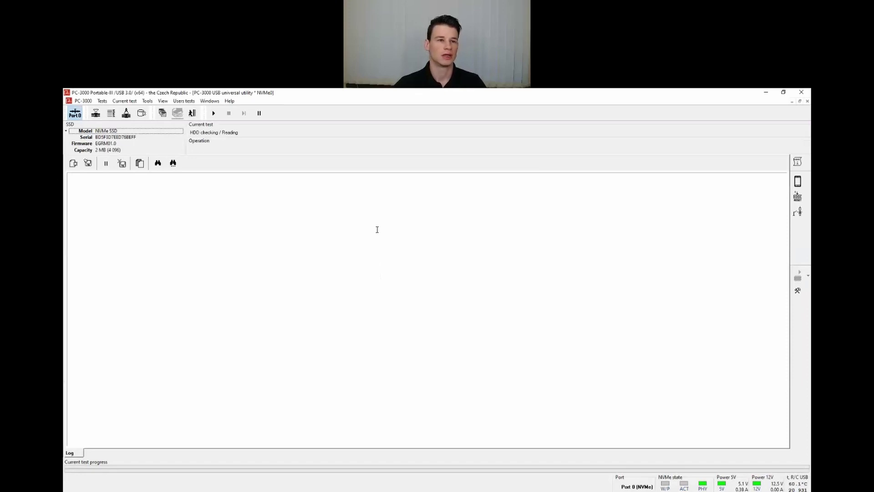
Step: Inspect the NVMe SSD's firmware and capacity, then replace the universal utility with the Phison (NVMe) utility for Apacer
click(160, 144)
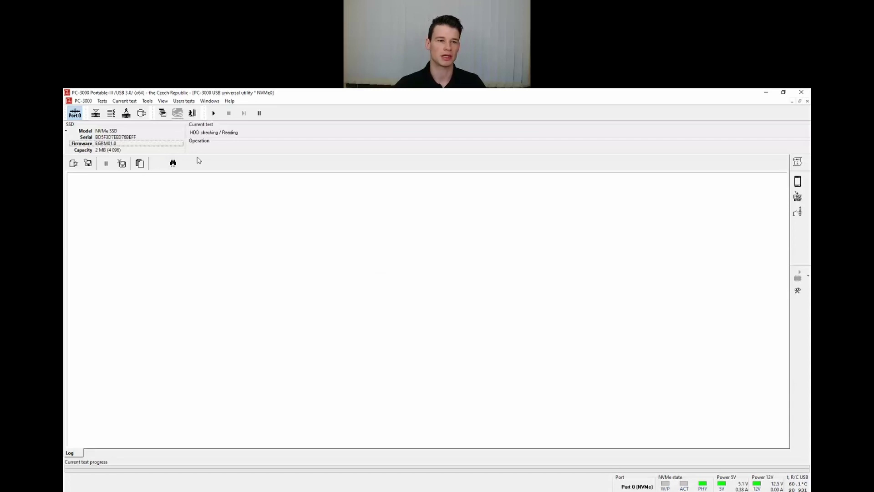
click(157, 151)
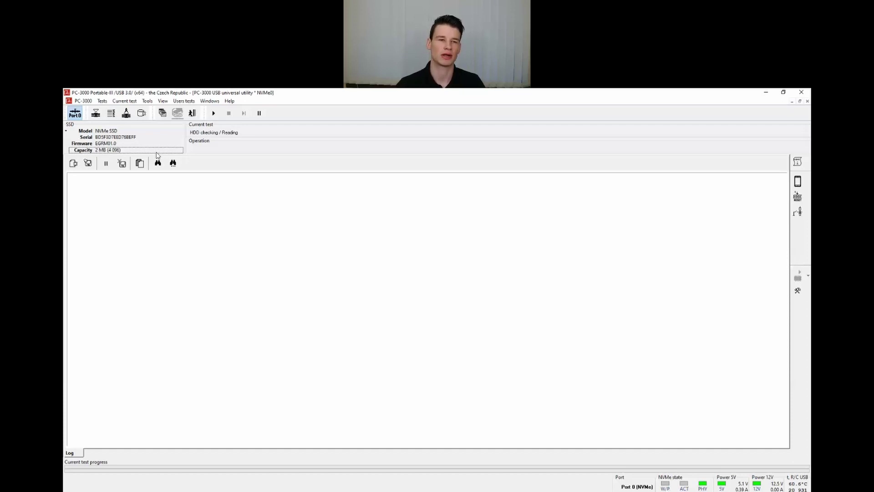
click(192, 113)
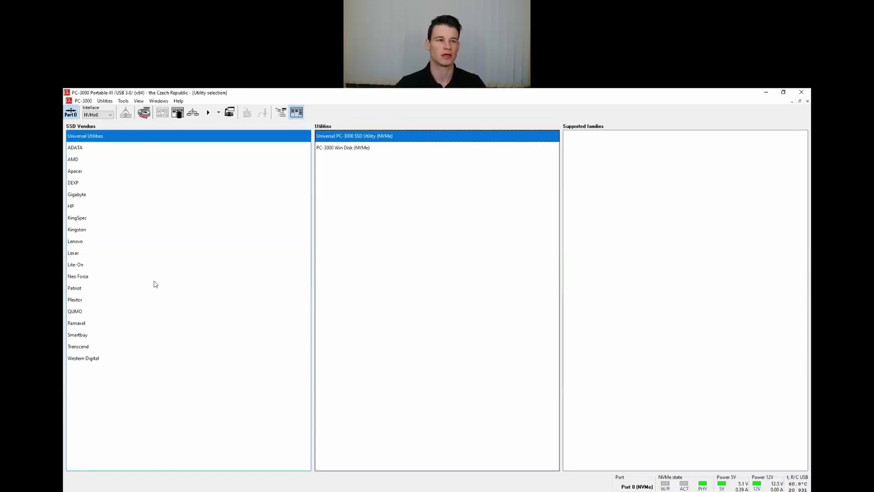
click(86, 173)
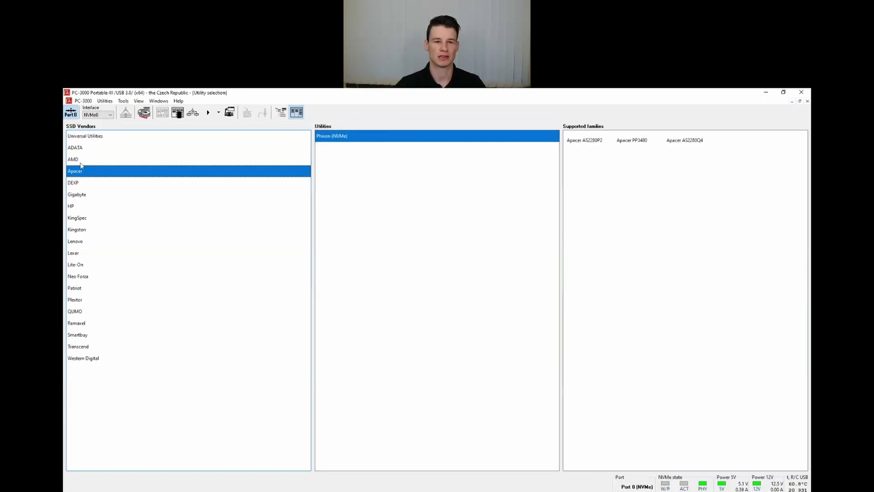
click(353, 141)
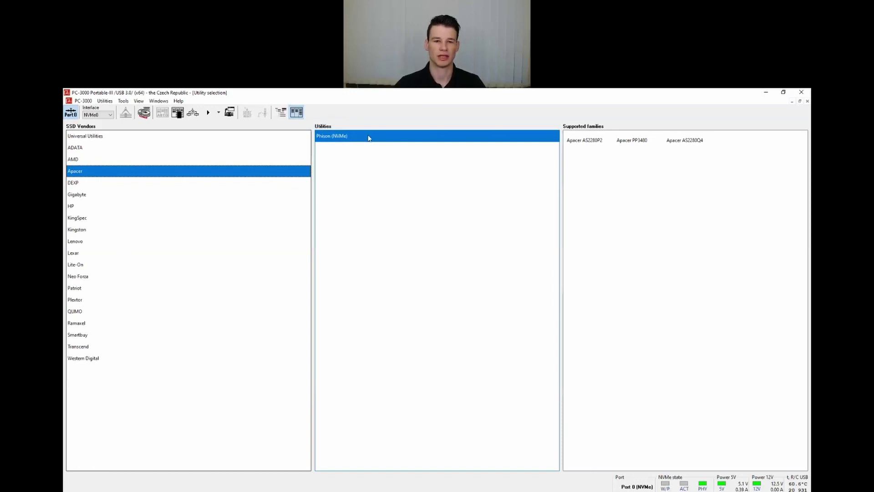
double_click(369, 138)
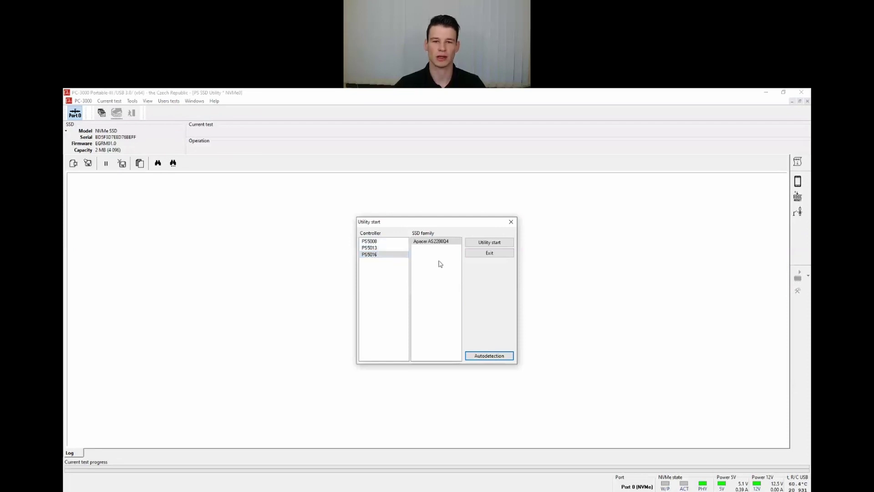
Step: Start the utility for the Apacer AS2280Q4 family on the PS5016 controller and confirm the loader upload
click(436, 243)
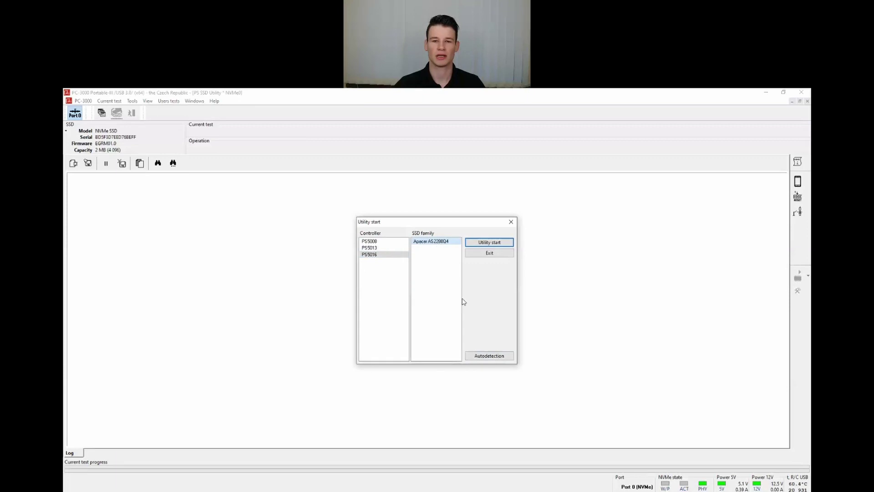
click(491, 243)
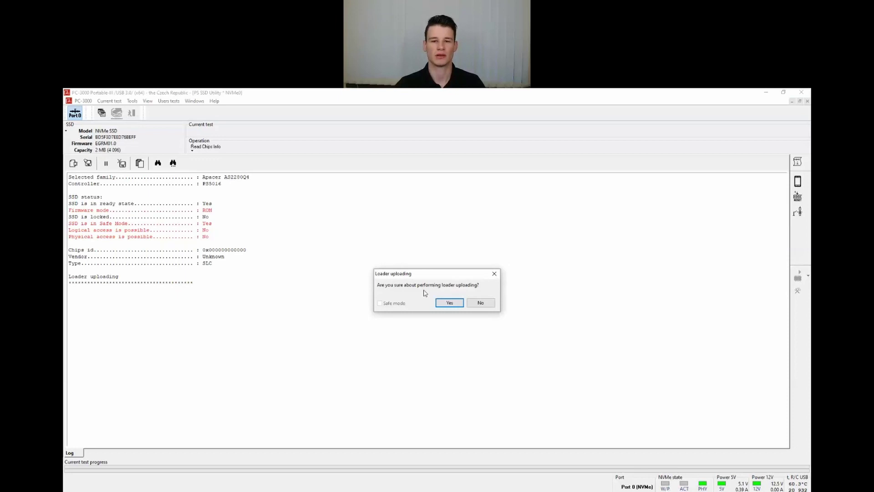
click(446, 304)
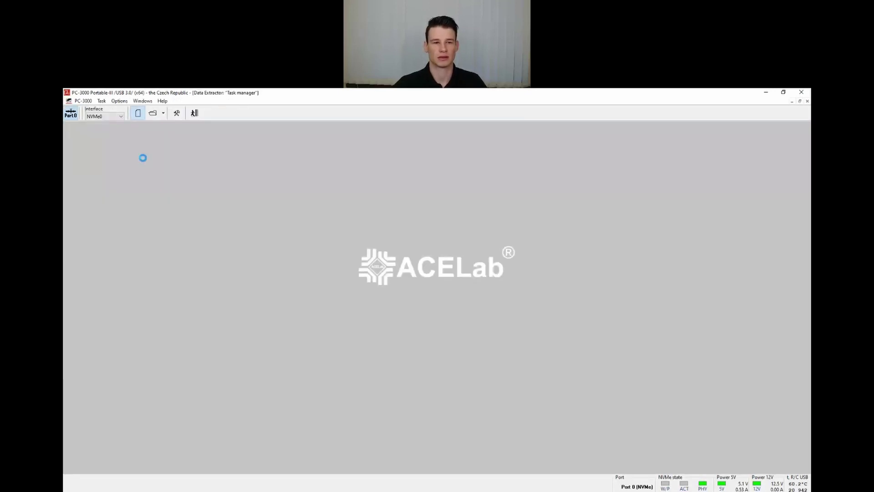
Step: Begin a new Data Extractor task and name its storage folder Apacer_NVME_PCIE4_Recovery
click(468, 345)
text(4)
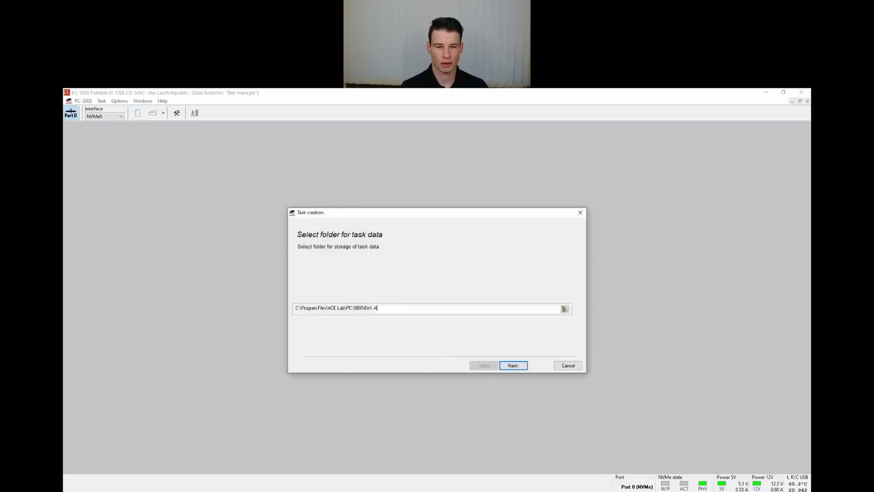
text(pacer)
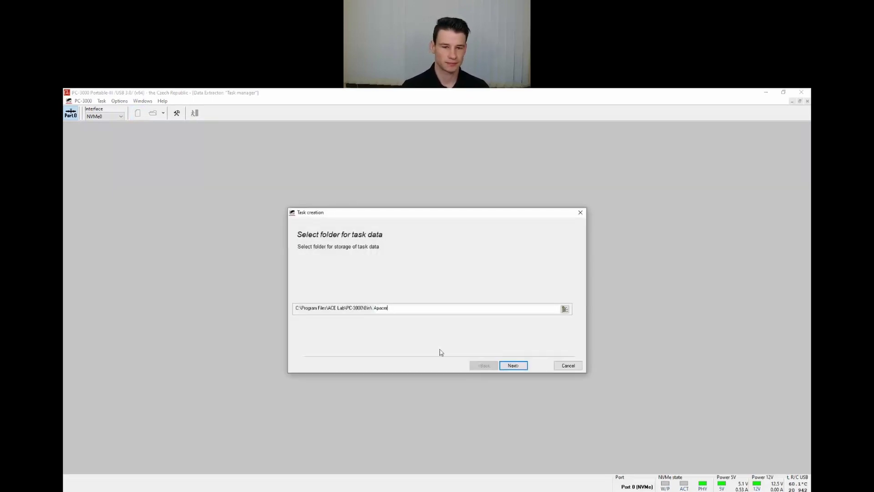
text(_NVME_PCIE4_)
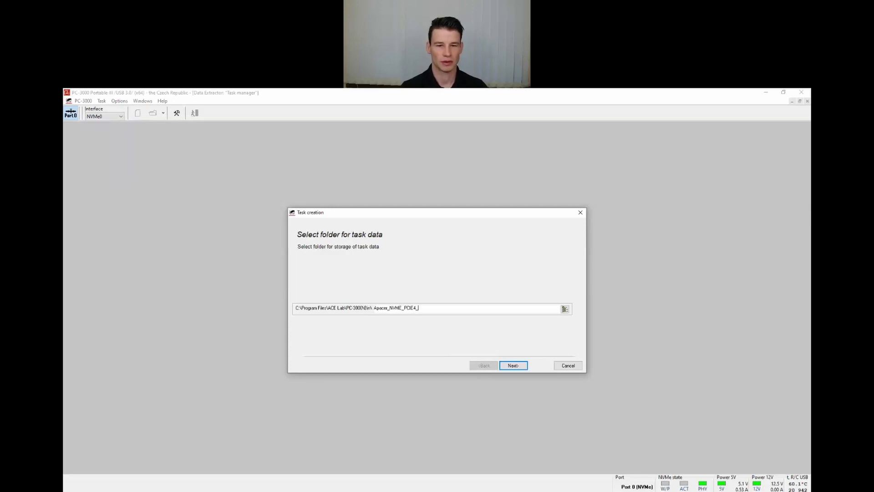
text(ecovery)
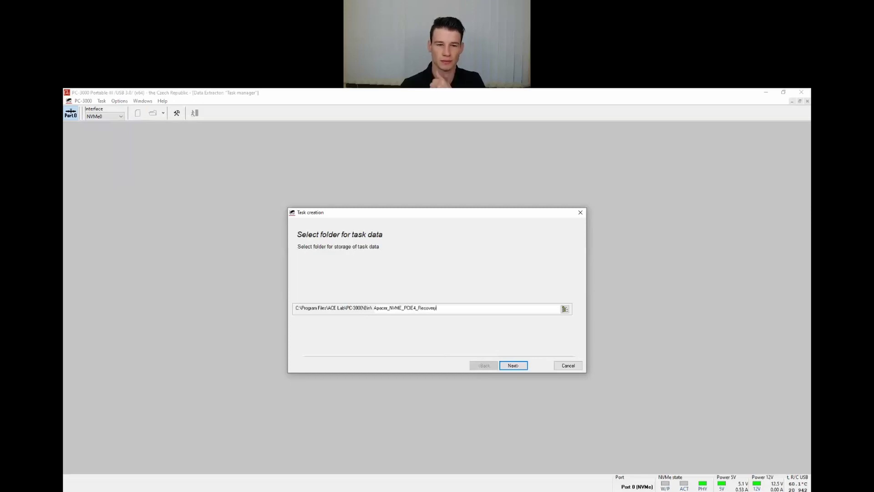
key(Return)
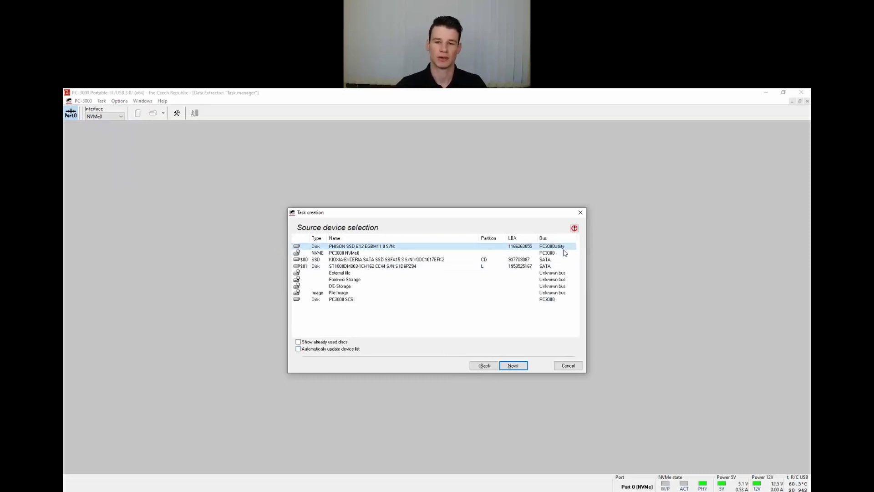
Step: Use the PHISON SSD E12 utility disk as the source, with a List of ranges data copy to a file image
click(510, 368)
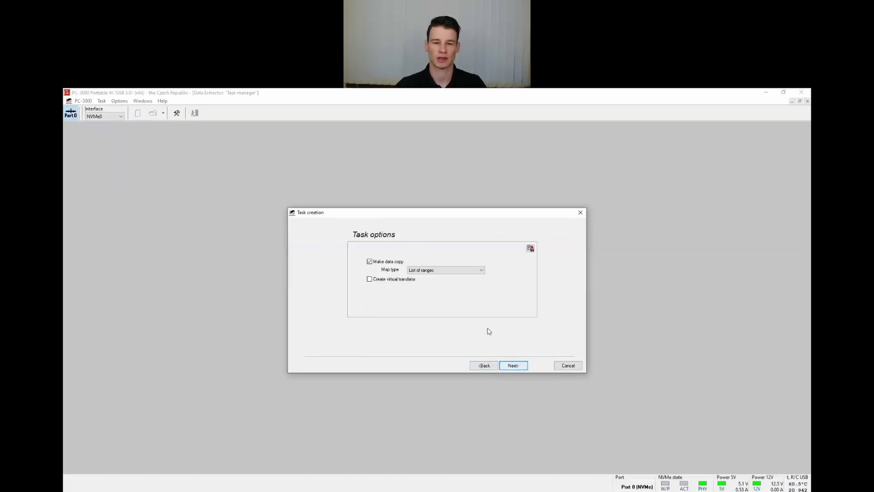
click(518, 369)
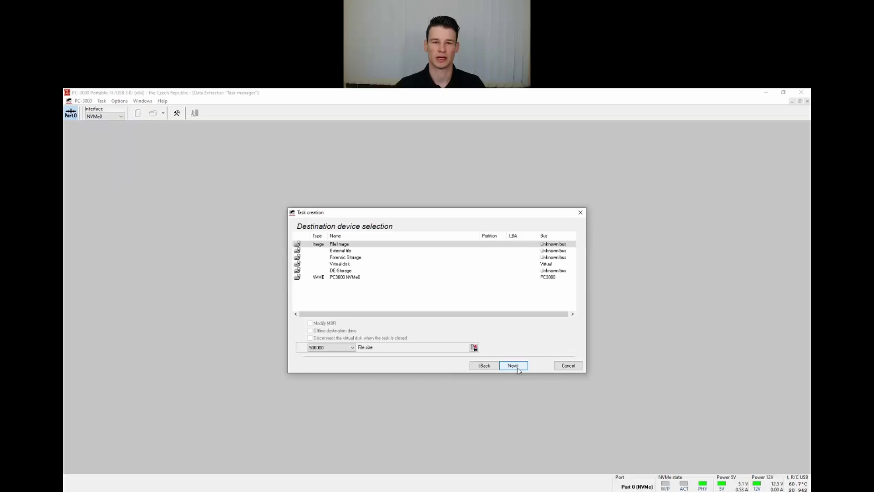
click(518, 368)
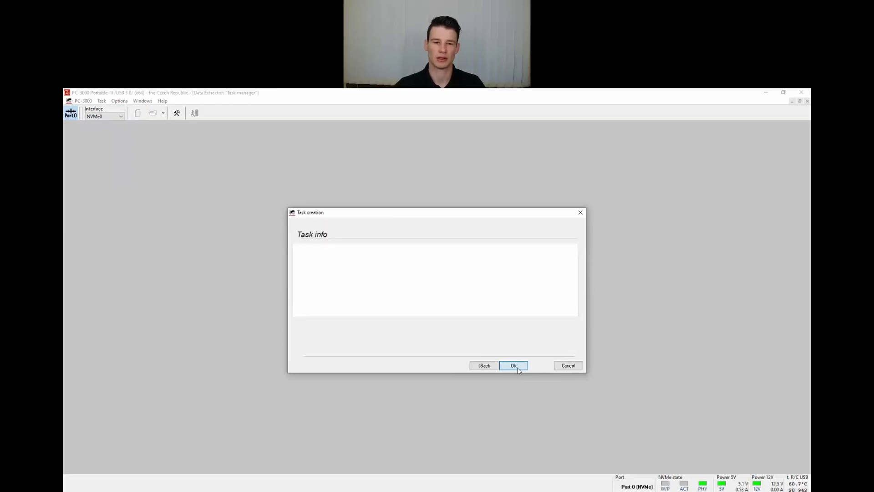
click(477, 269)
text(bhjbln m bz;fdbn d;zkljb)
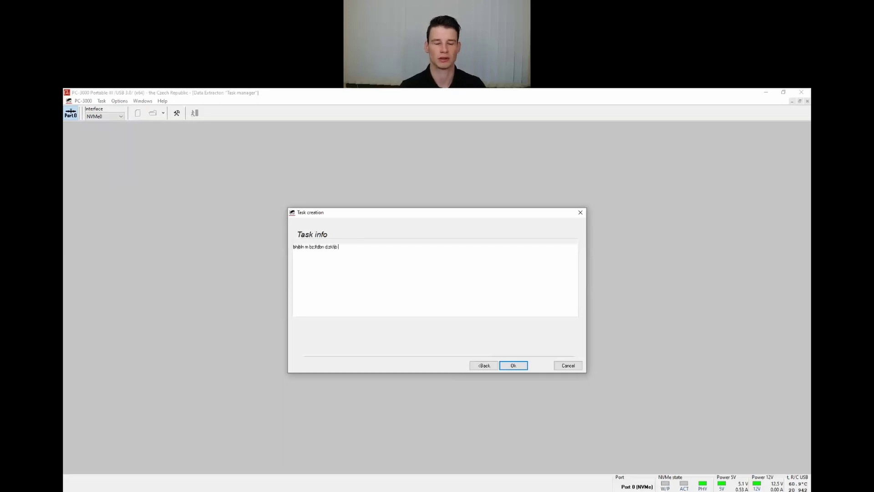
key(ctrl+a)
key(BackSpace)
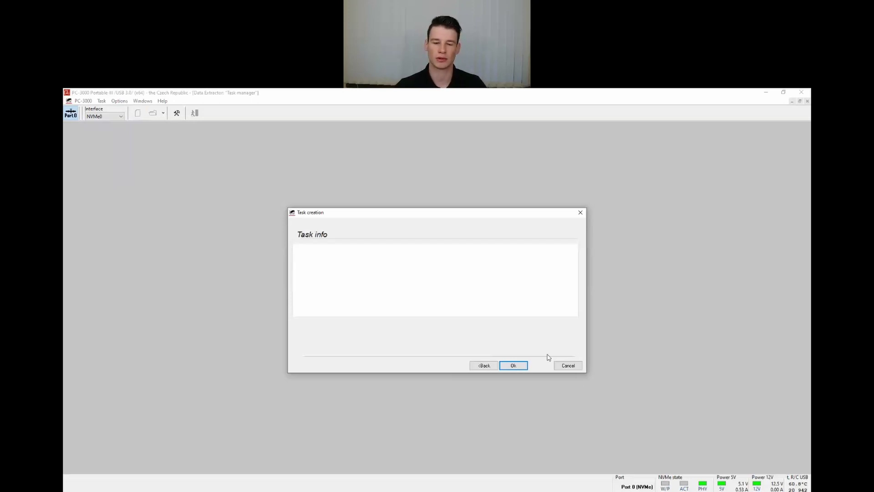
Step: Finish creating the task without a description and store the drive profile as APACER_NVME
click(514, 367)
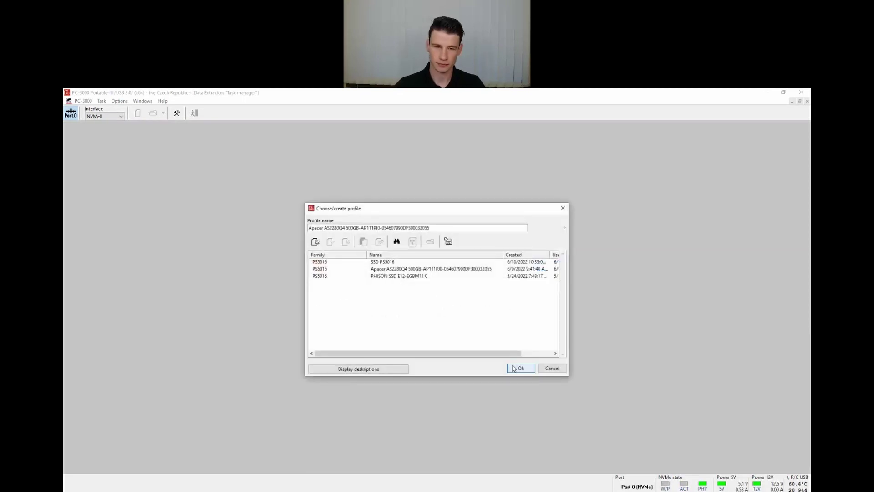
drag(451, 229, 227, 236)
text(AP)
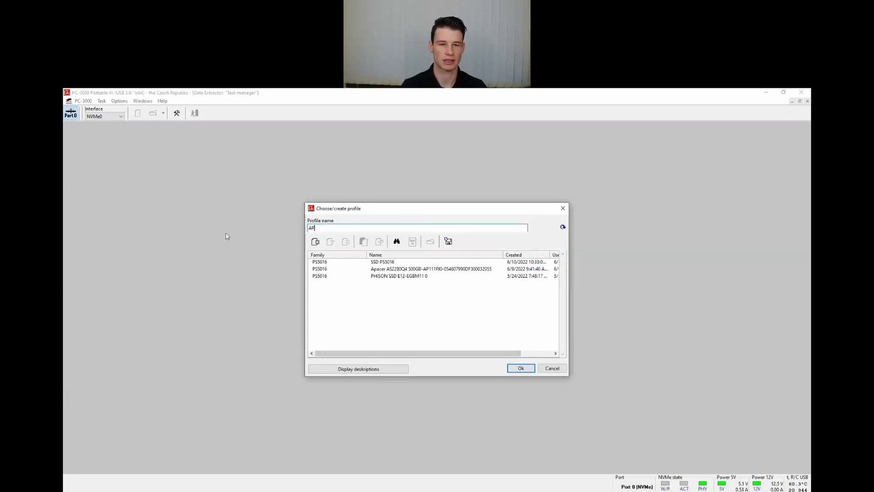
text(ACER_NVME)
key(Return)
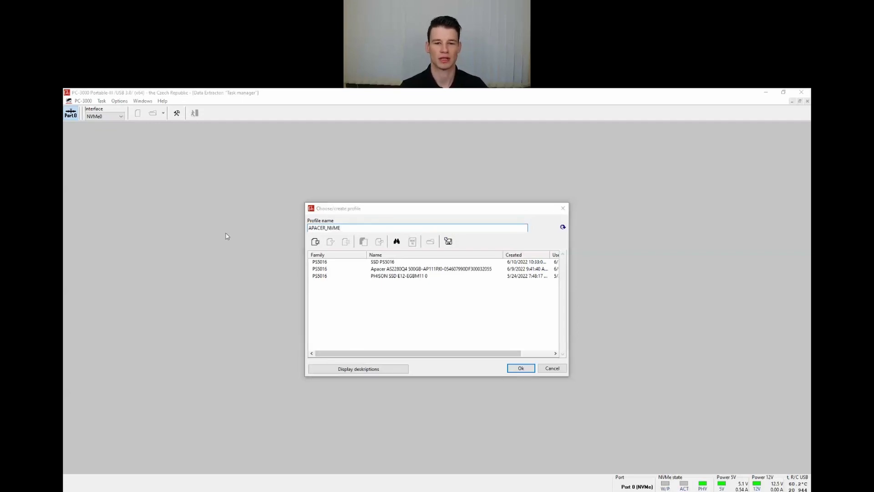
key(Return)
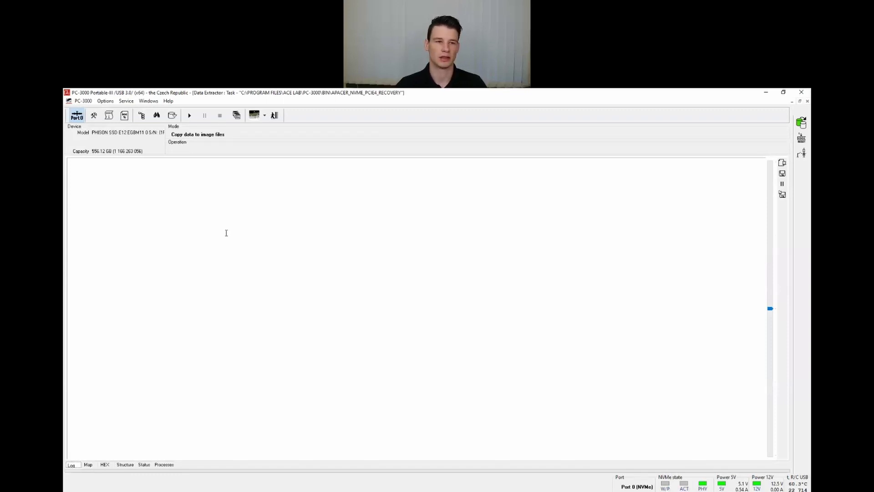
Step: Open the task's file explorer and expand the SSD's NTFS partition down to the folders under Root
click(143, 116)
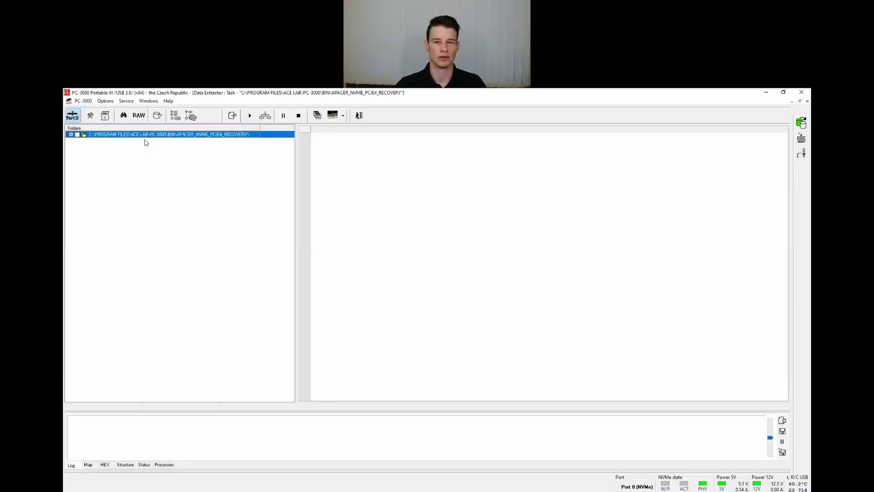
click(71, 135)
click(78, 141)
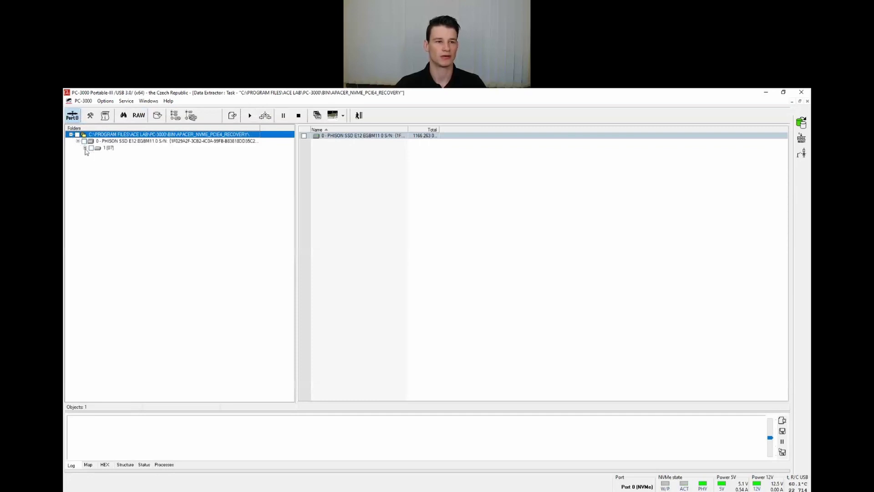
click(85, 147)
click(112, 155)
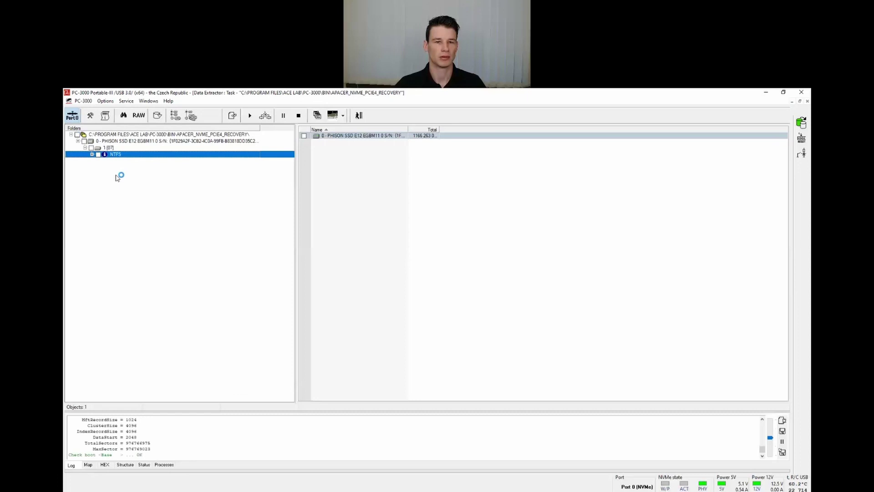
double_click(119, 156)
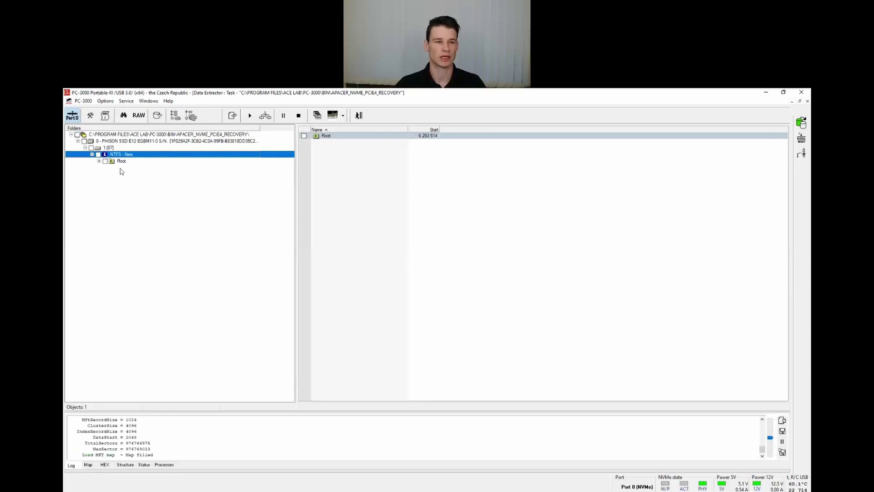
click(125, 162)
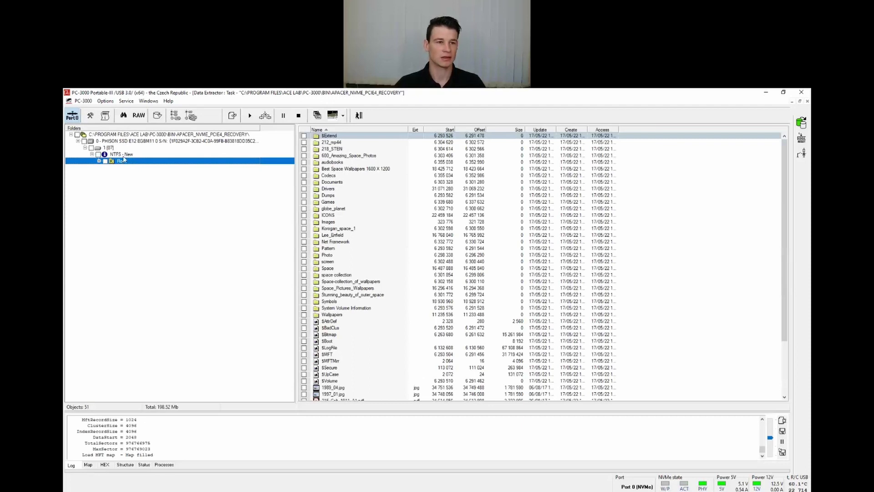
double_click(126, 163)
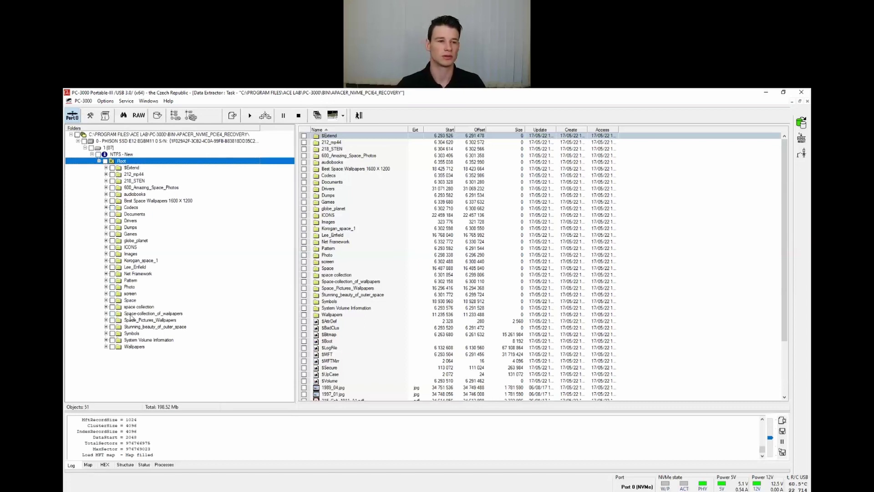
Step: Mark the ICONS and Photo folders for recovery, and clear all the marks under Root
click(112, 247)
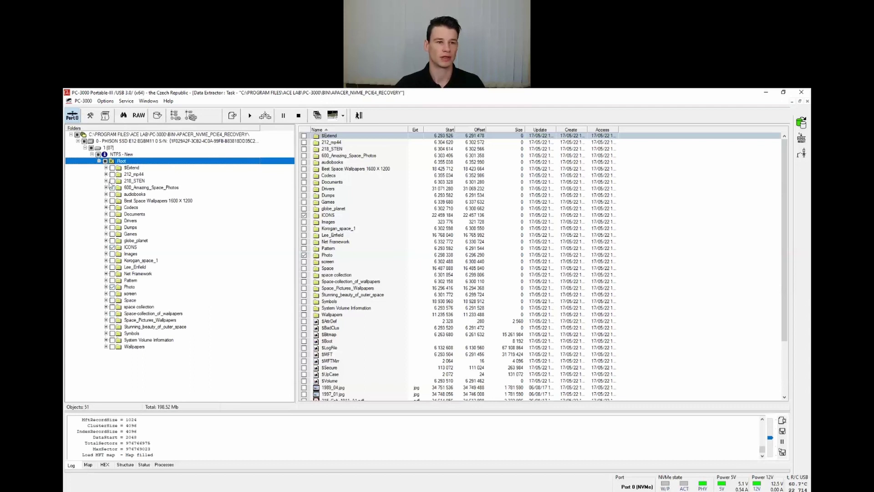
click(105, 161)
click(105, 161)
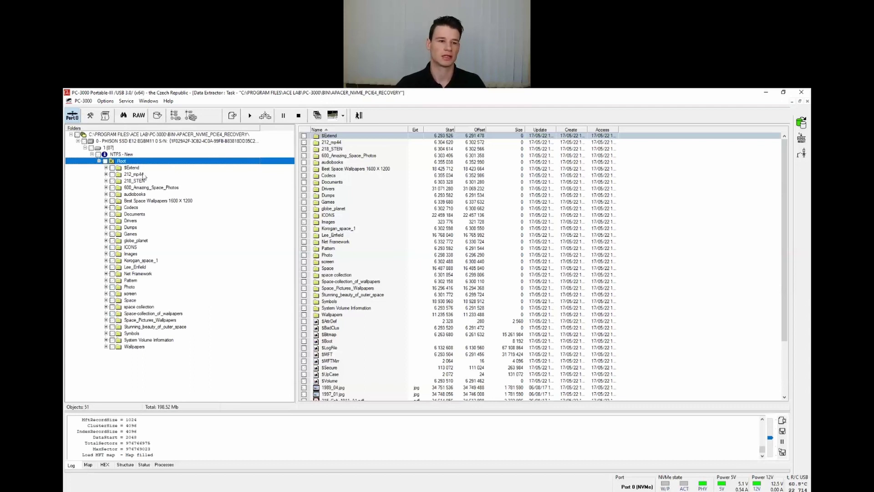
Step: Browse the Space folder and preview the images cc000331.jpg, cc000320.jpg and cc000348.jpg, closing each one
click(130, 300)
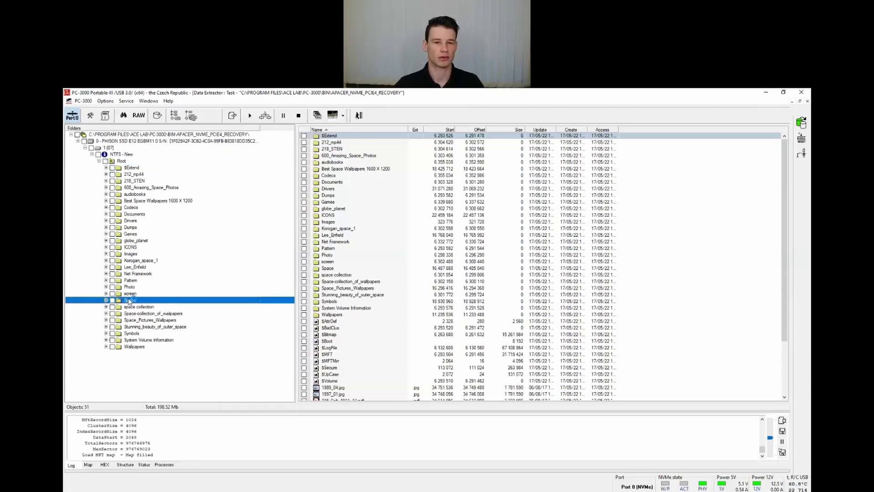
click(359, 249)
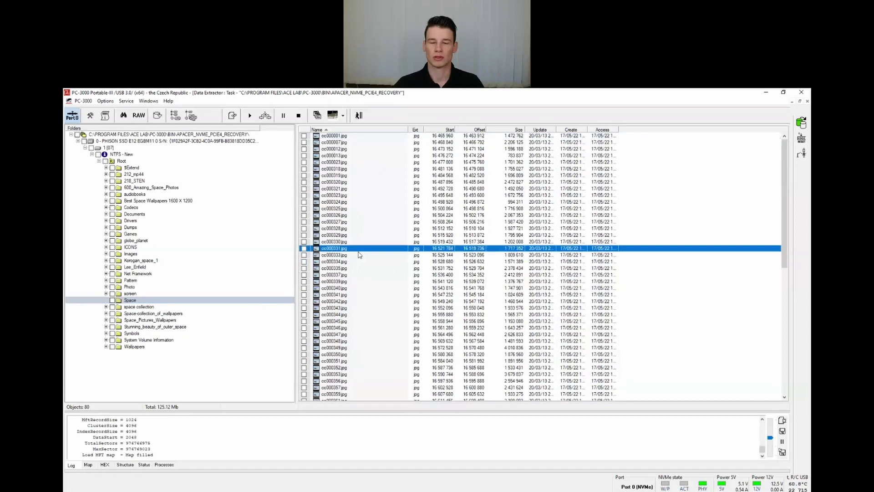
right_click(341, 250)
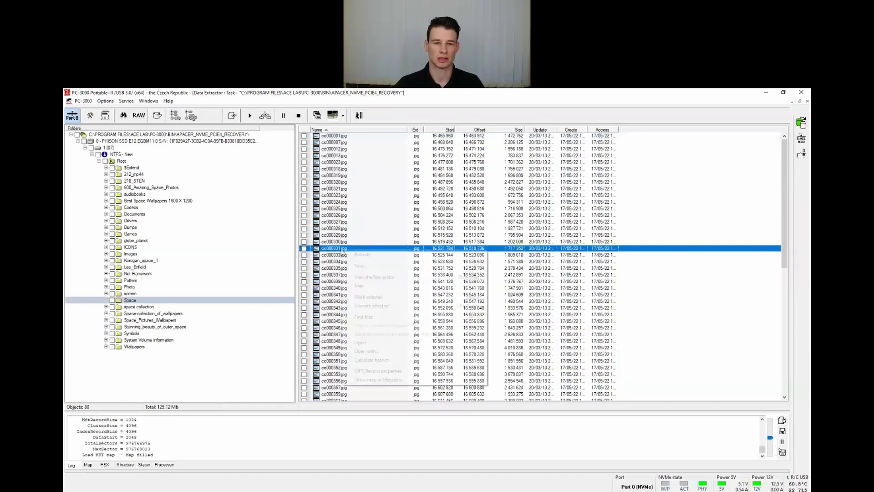
click(365, 343)
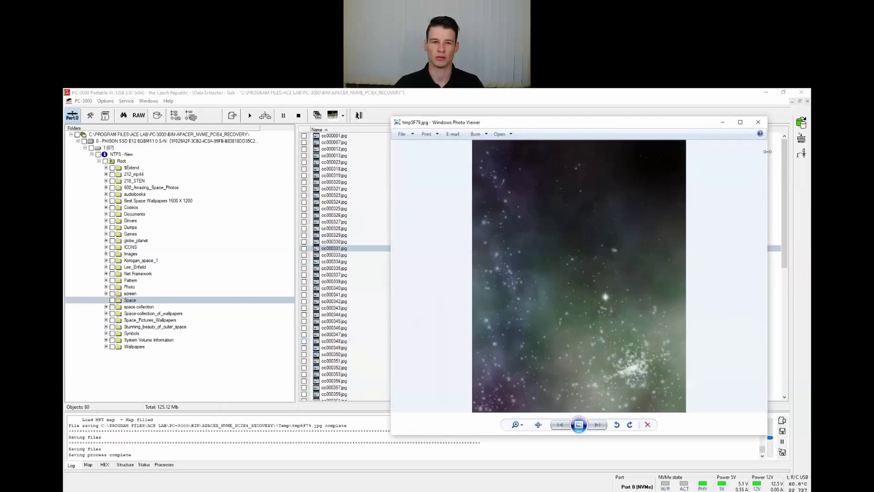
click(759, 122)
right_click(406, 183)
click(437, 276)
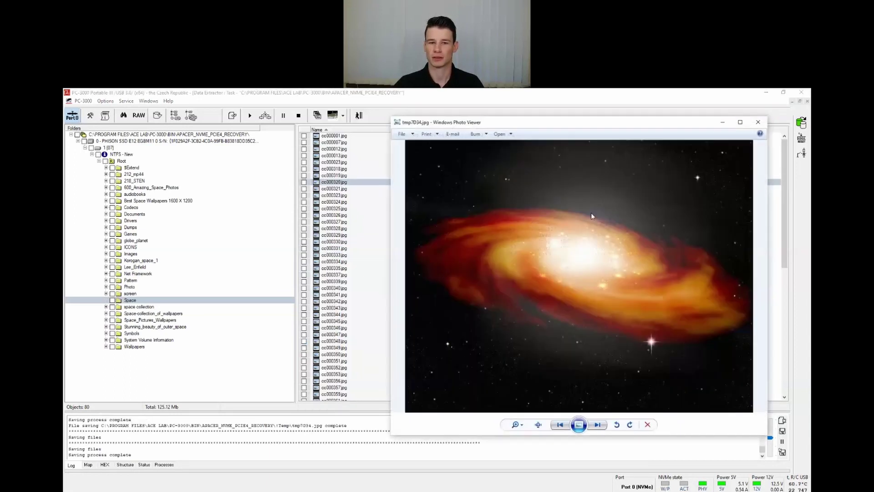
click(758, 122)
right_click(349, 341)
click(378, 437)
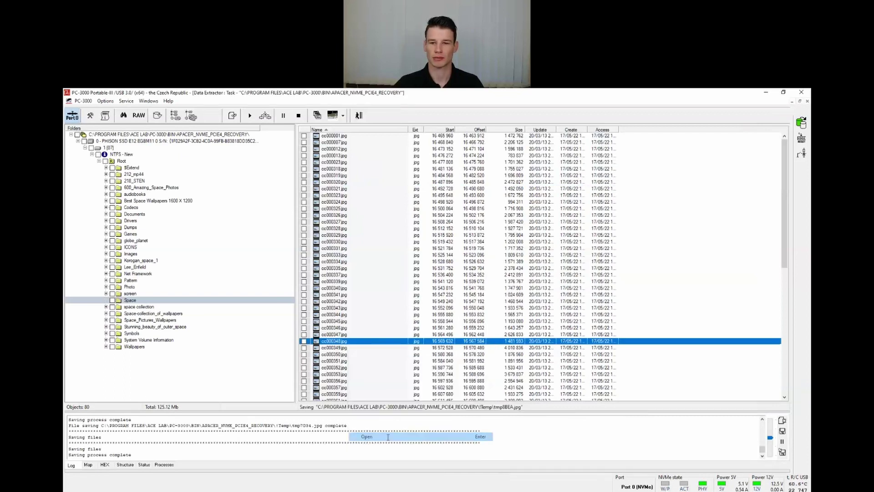
click(758, 122)
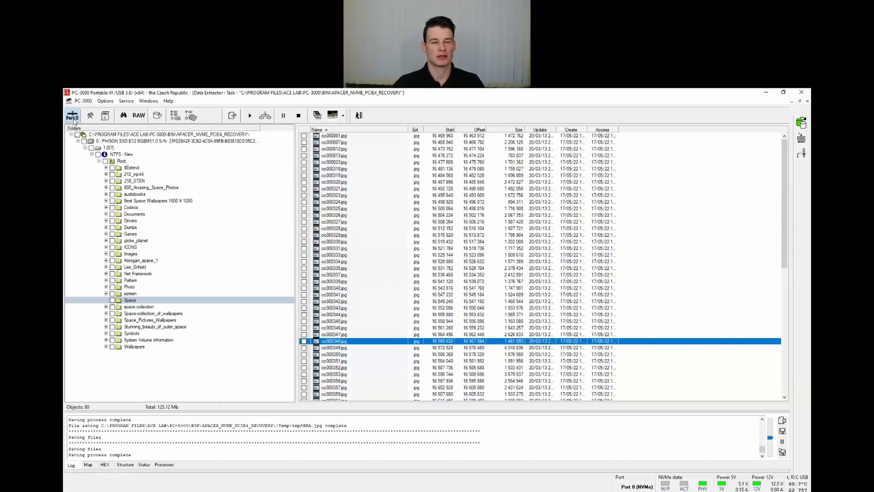
Step: Return to the full-screen PC-3000 presentation in Adobe Acrobat Reader and advance one slide past the PS5016-E16 demo title
click(73, 118)
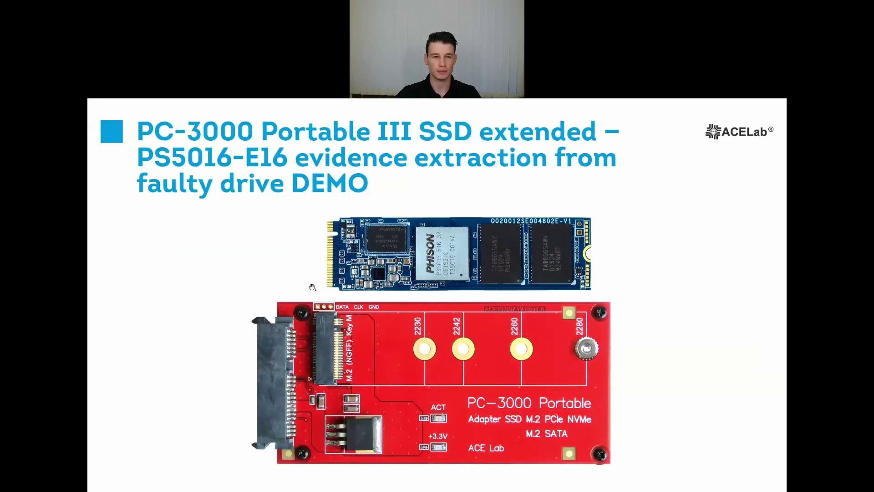
click(308, 282)
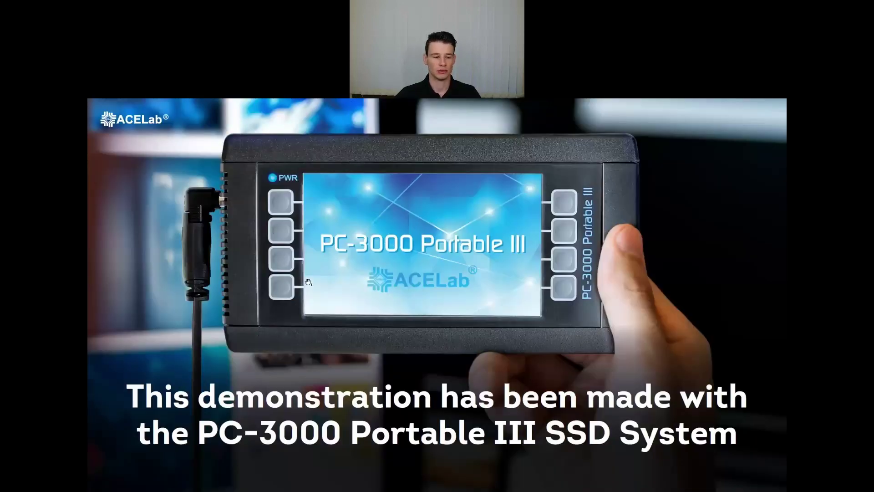